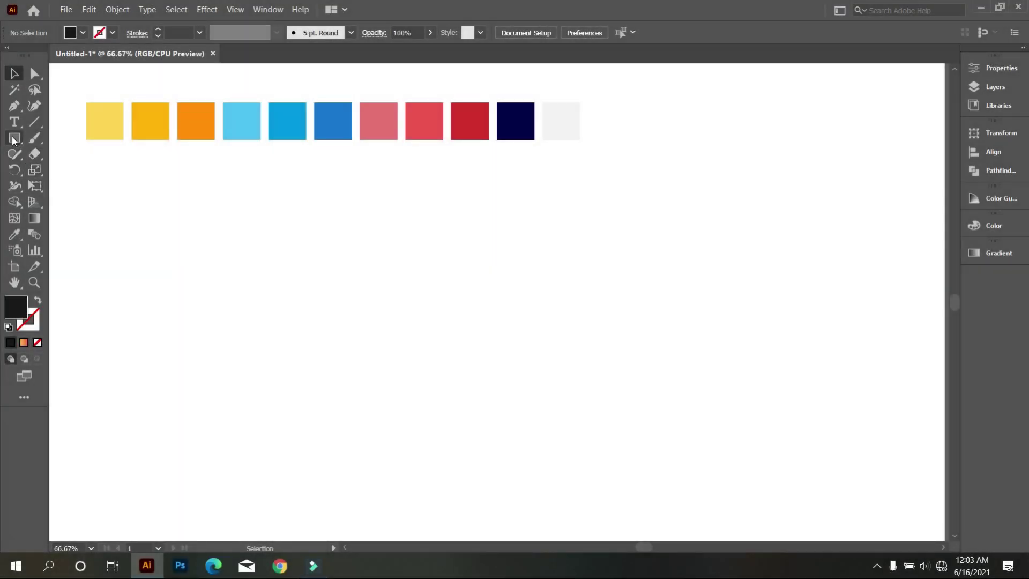
- Draw a black hexagon with the Polygon tool, rotate it point-up, and move it right and down
left_click(14, 138)
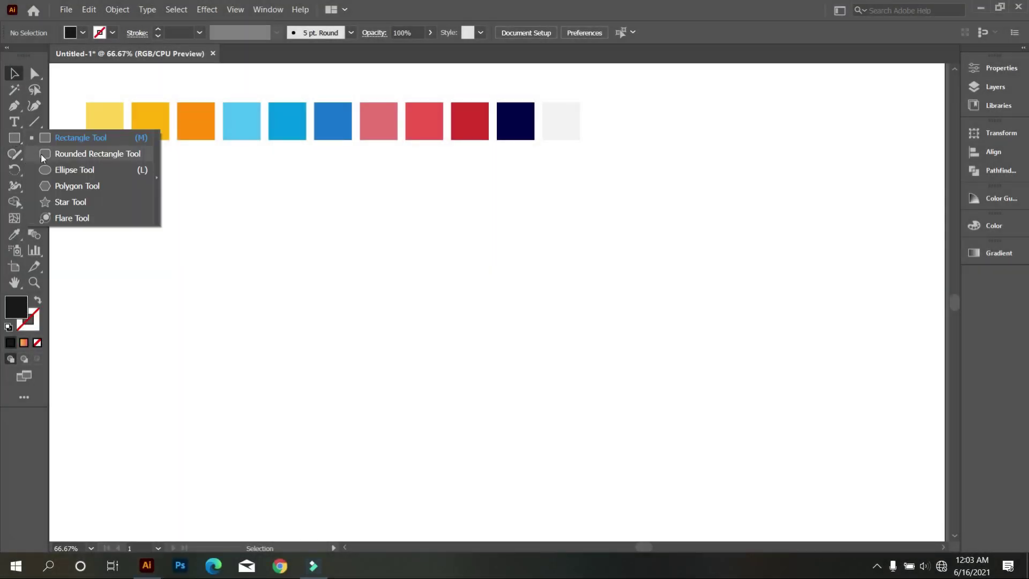
left_click(59, 192)
left_click_drag(273, 281, 295, 339)
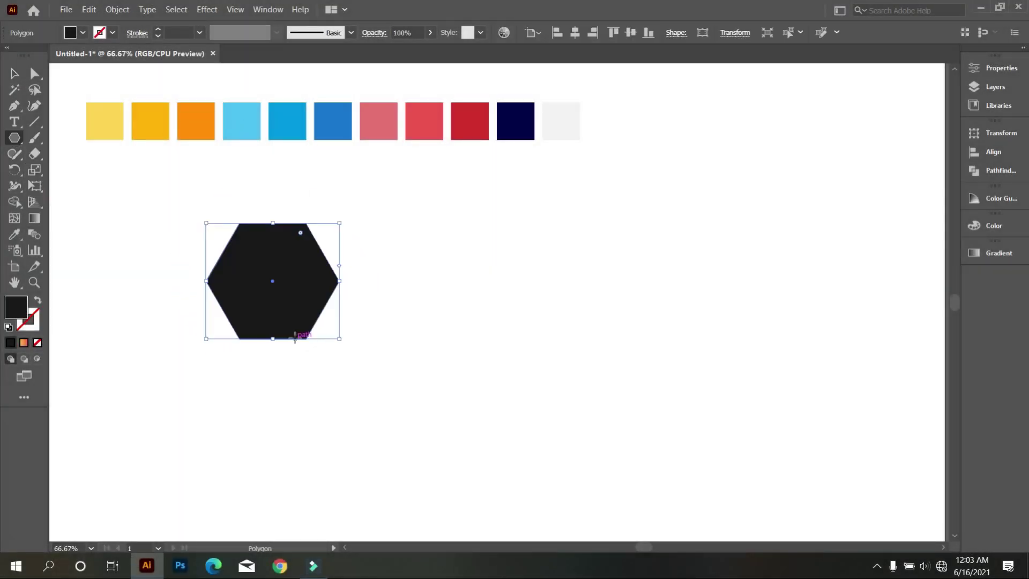
left_click(14, 73)
left_click_drag(340, 218, 343, 217)
left_click_drag(274, 281, 368, 320)
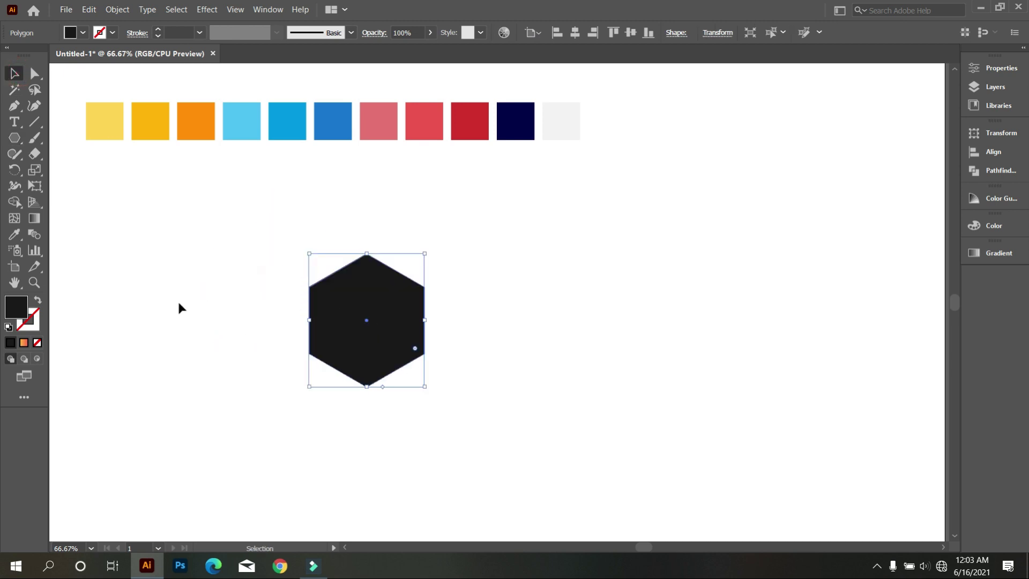
- Make the hexagon an outline, then draw a long vertical line with two parallel copies
left_click(38, 301)
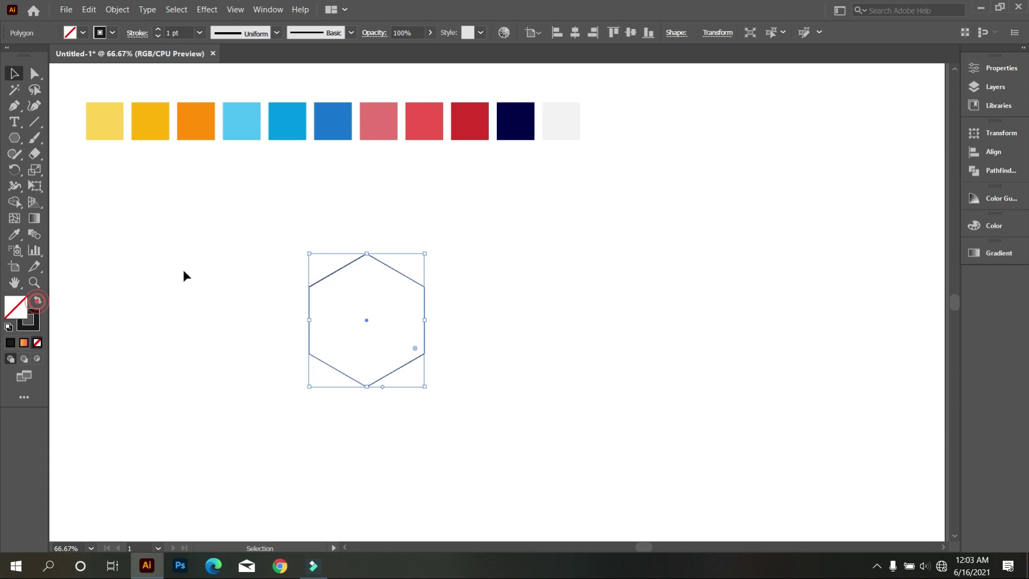
left_click(281, 283)
left_click(34, 122)
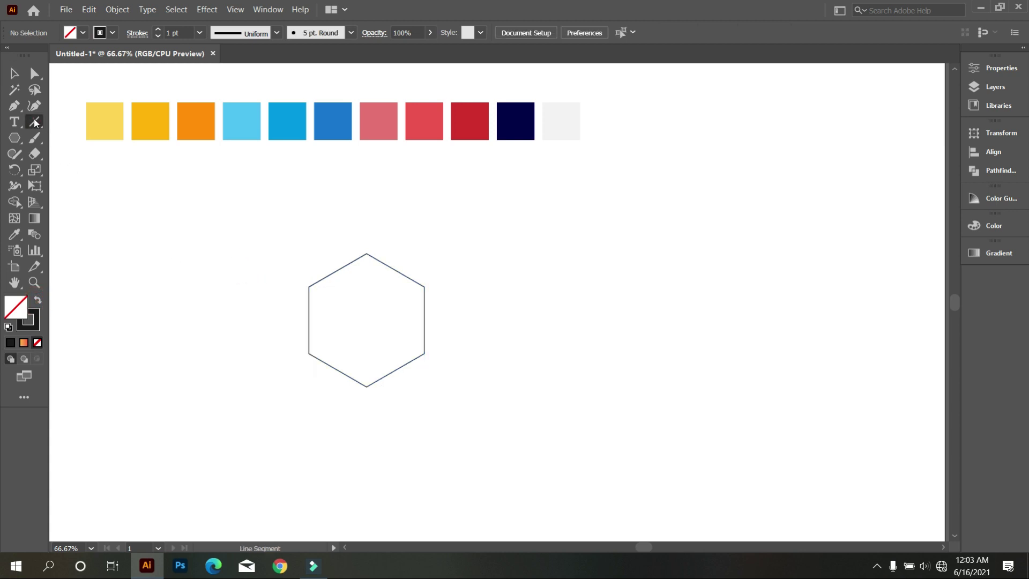
left_click_drag(484, 179, 494, 475)
left_click(10, 76)
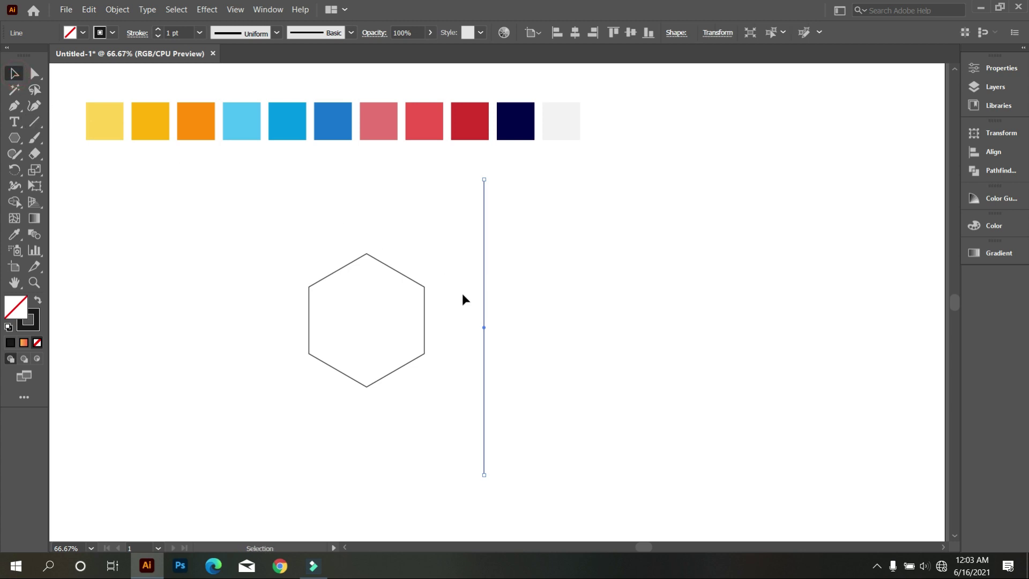
left_click_drag(484, 328, 514, 339)
key("ctrl+d")
- Align and group the three vertical lines, and place them beside the hexagon
left_click_drag(665, 360, 469, 236)
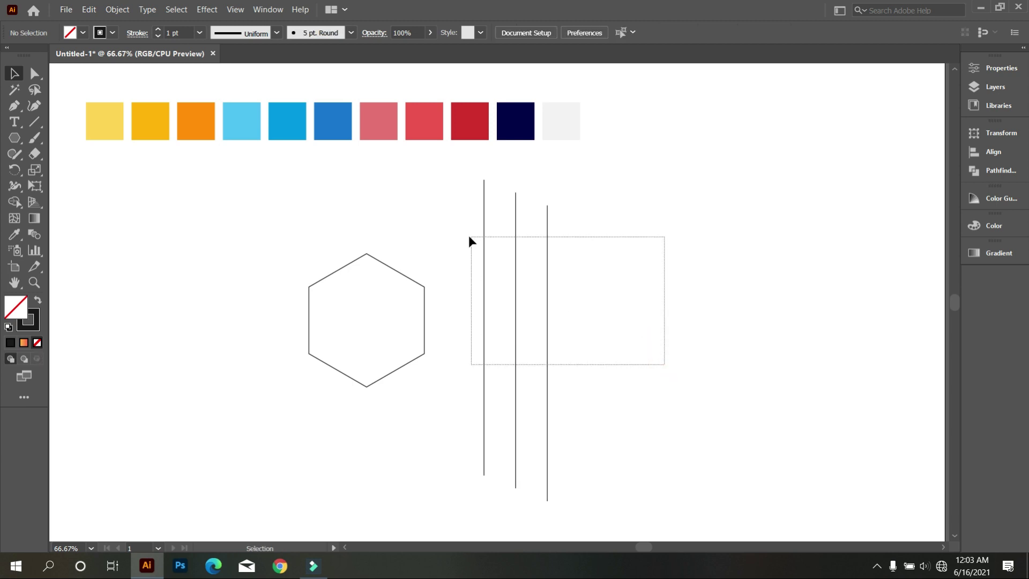
left_click(632, 34)
right_click(606, 197)
left_click(650, 261)
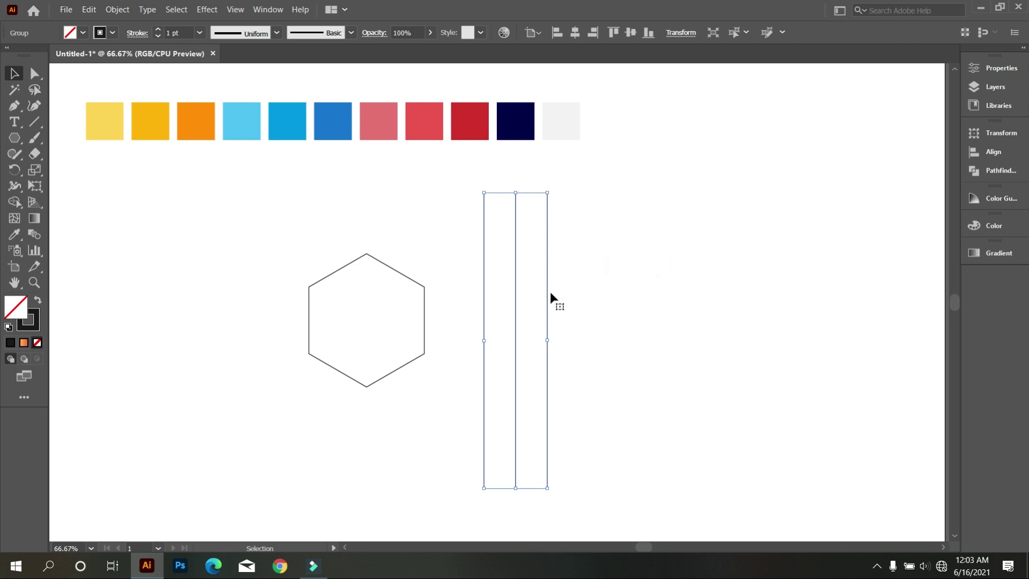
left_click_drag(513, 331, 460, 337)
- Make a reflected copy of the line group at a 30° angle
right_click(557, 320)
mouse_move(595, 446)
left_click(744, 489)
left_click(921, 285)
type("30")
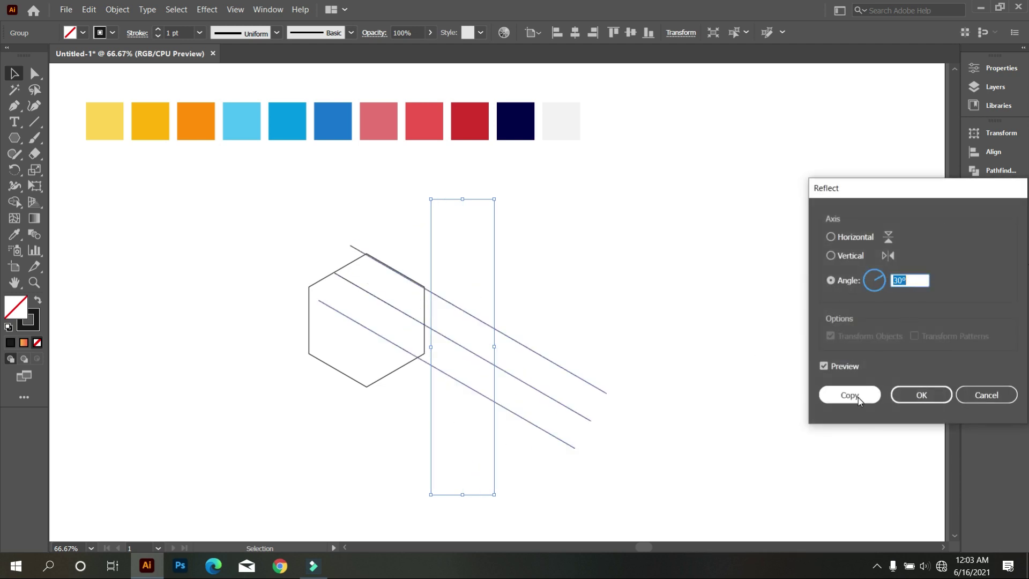
left_click(858, 397)
- Make a horizontally reflected copy of the diagonal lines to complete the grid
right_click(565, 261)
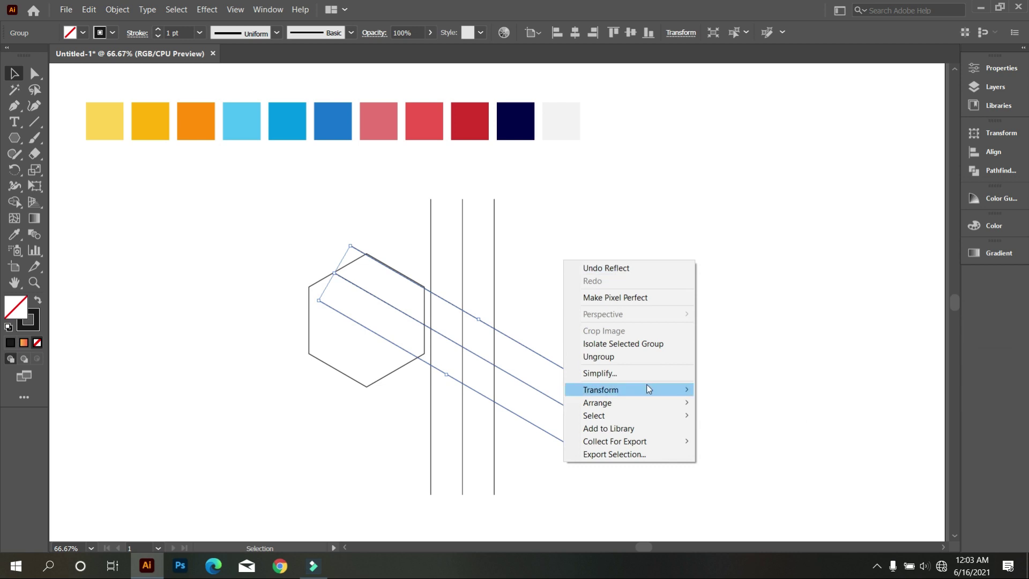
left_click(757, 431)
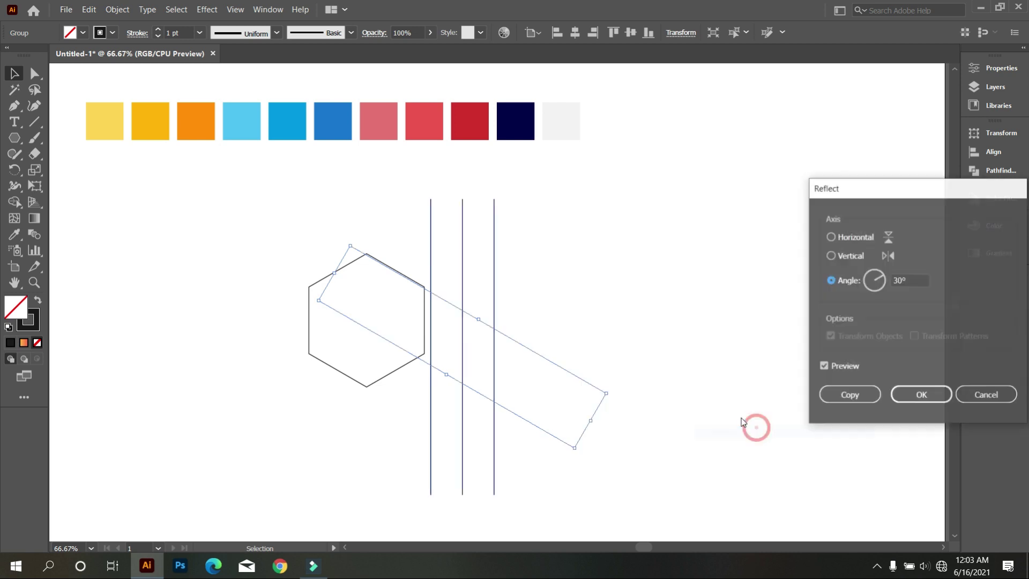
left_click(831, 237)
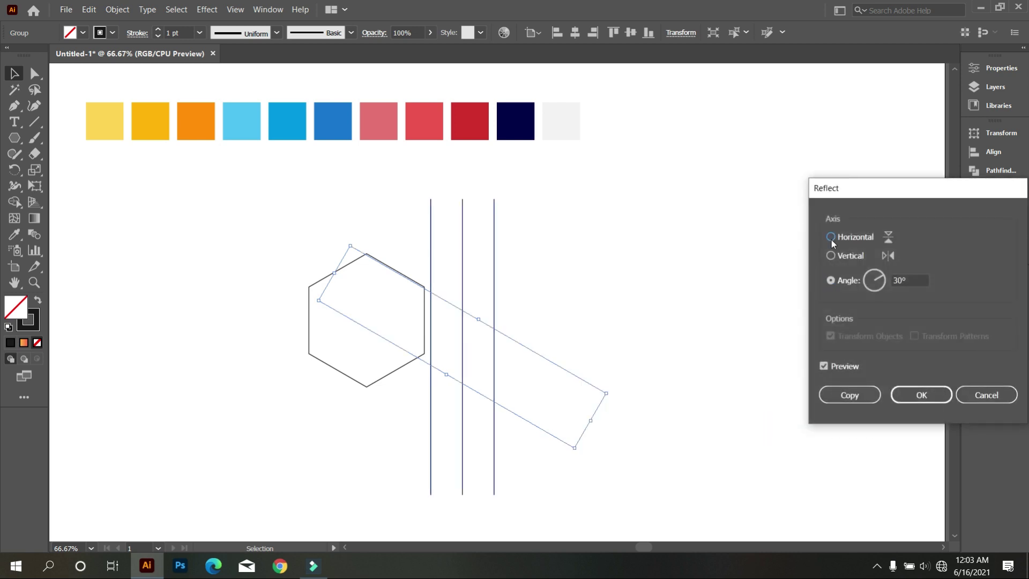
left_click(849, 395)
left_click(781, 354)
- Delete the hexagon outline and swap fill and stroke on all the grid lines
left_click(293, 338)
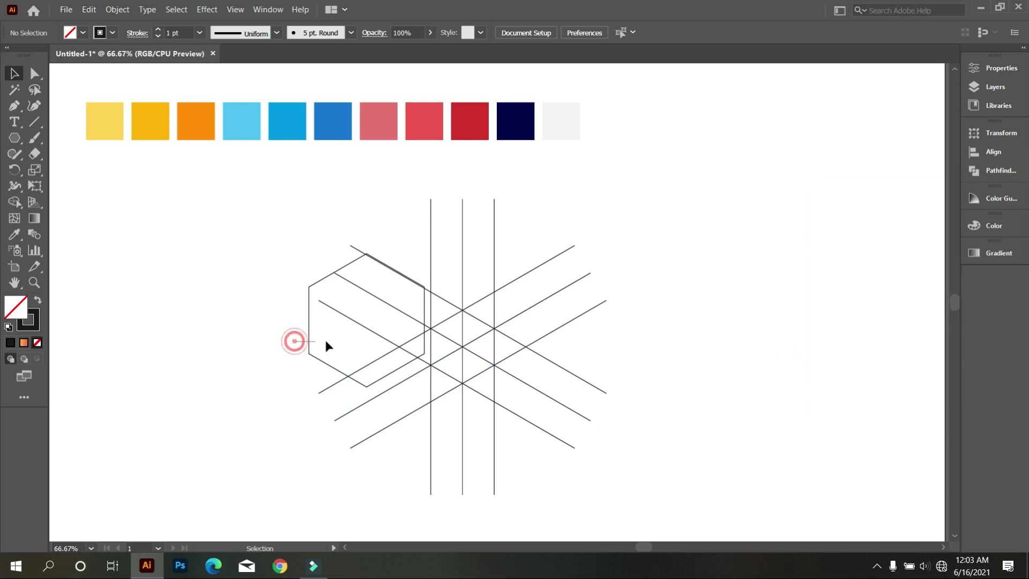
left_click_drag(257, 332, 338, 365)
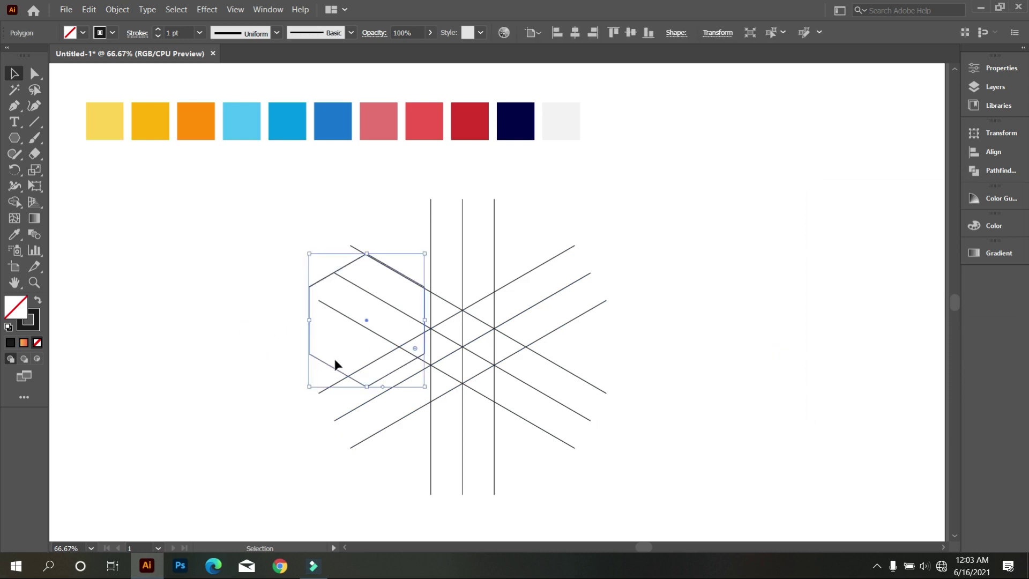
key("Delete")
left_click_drag(342, 228, 525, 449)
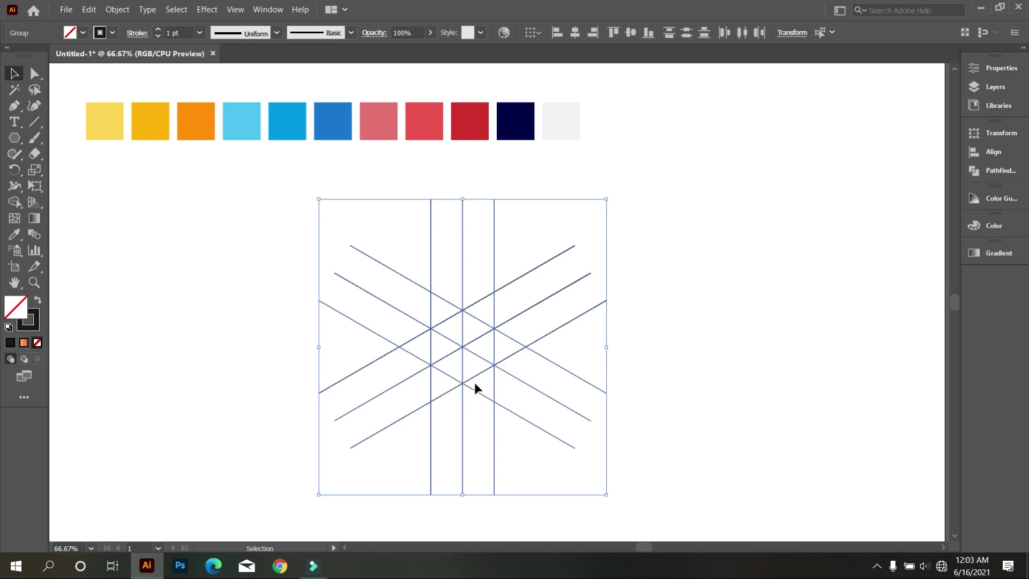
scroll(470, 379, "up", 2)
scroll(468, 381, "down", 1)
scroll(466, 375, "up", 1)
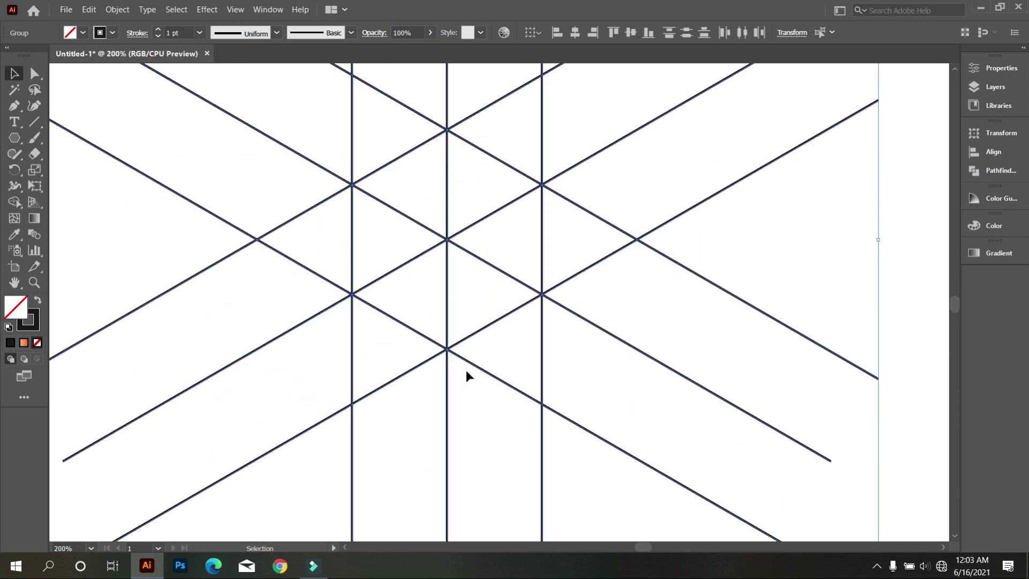
left_click(36, 302)
- Merge the grid triangles into the cube's bottom, upper-left and right faces with Shape Builder
left_click(14, 202)
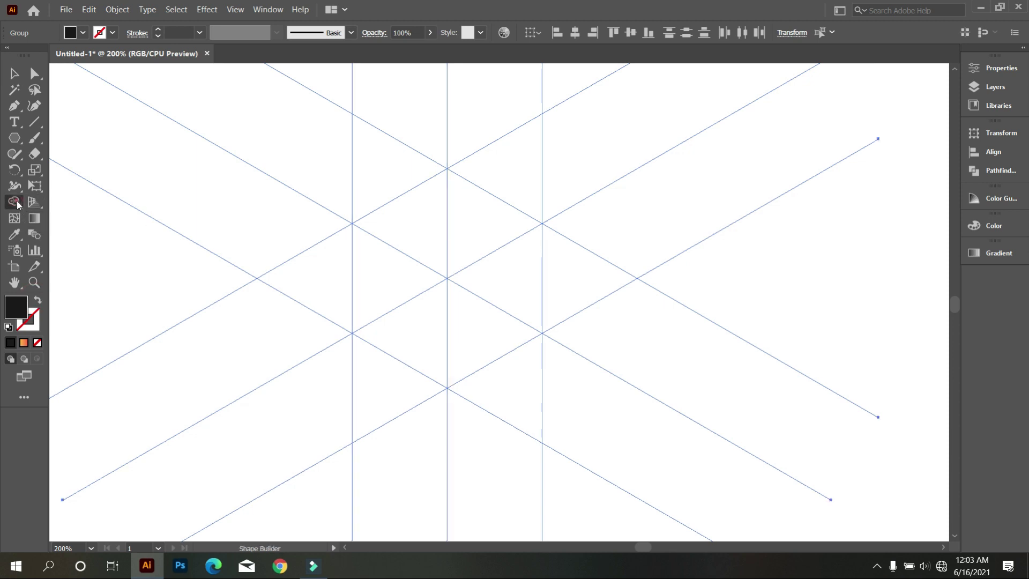
left_click_drag(403, 325, 446, 333)
left_click_drag(412, 232, 386, 287)
left_click_drag(487, 225, 509, 294)
scroll(562, 357, "up", 1)
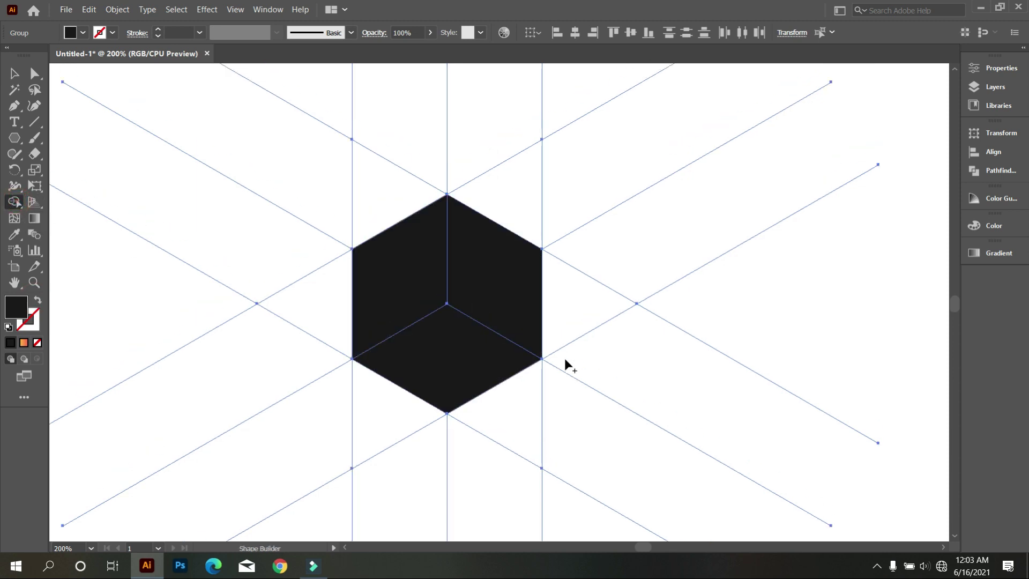
scroll(555, 356, "down", 4)
- Ungroup the cube from the grid lines and select its faces
left_click(14, 73)
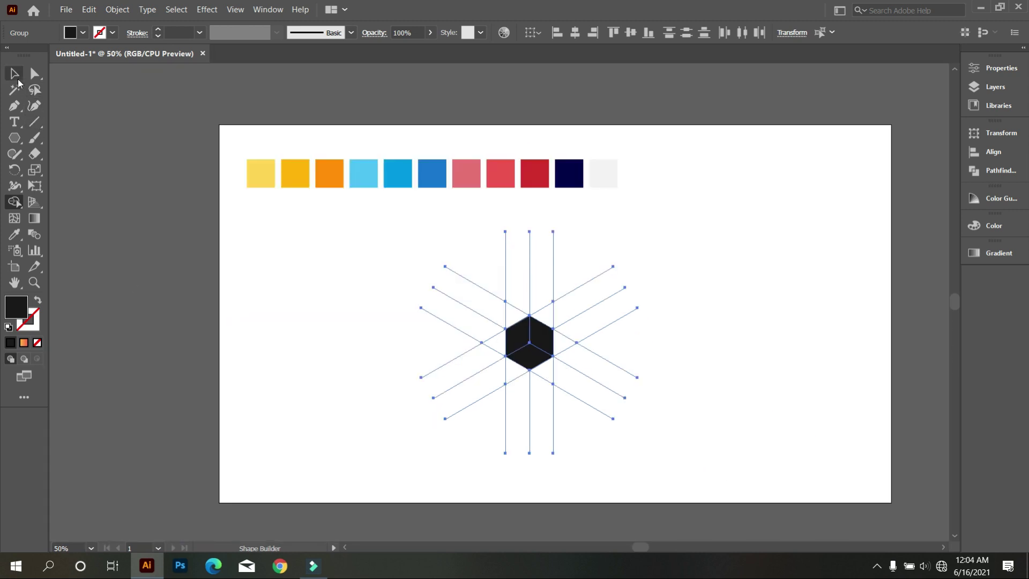
left_click(224, 338)
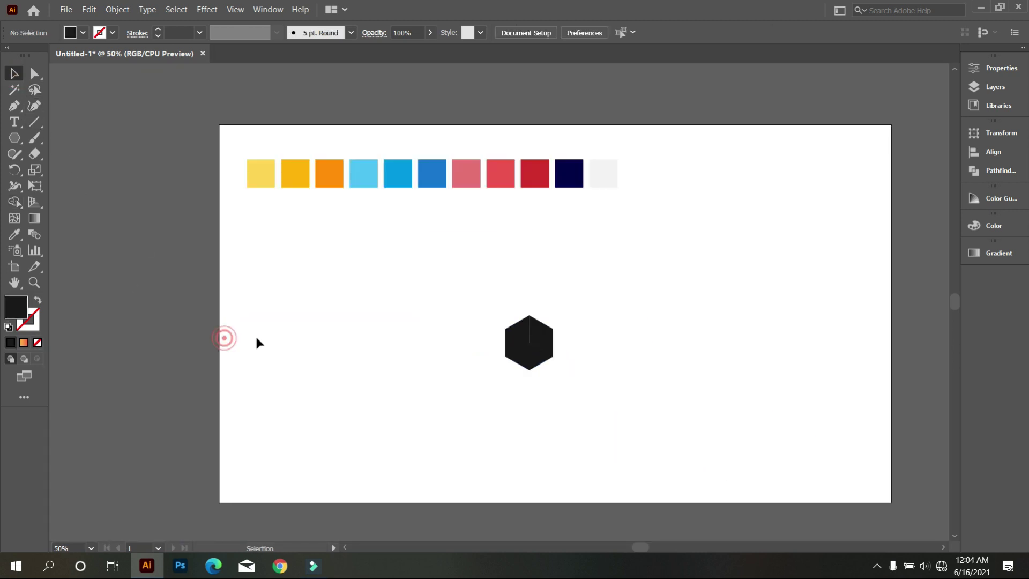
left_click(529, 360)
right_click(531, 356)
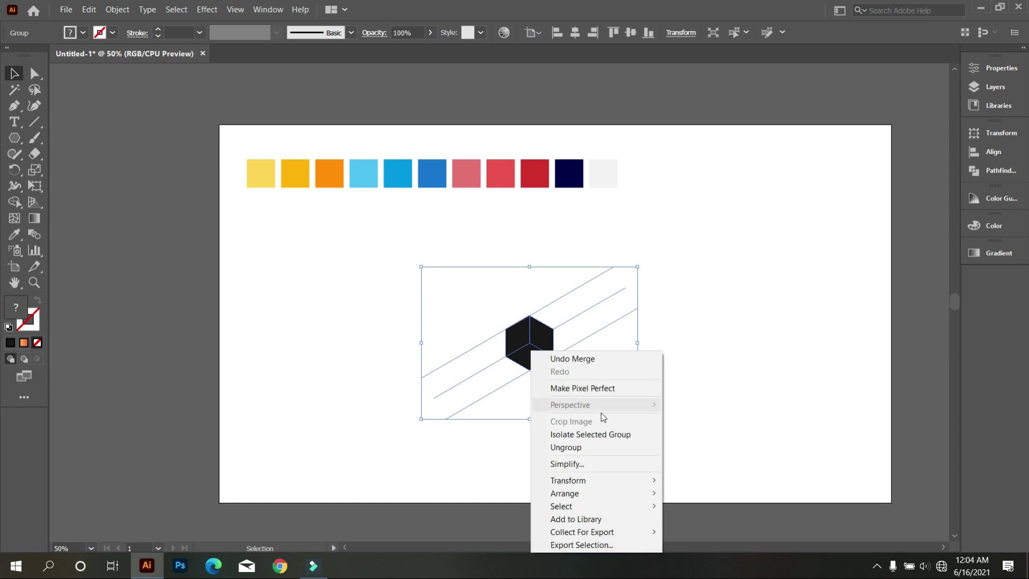
left_click(616, 447)
left_click(661, 438)
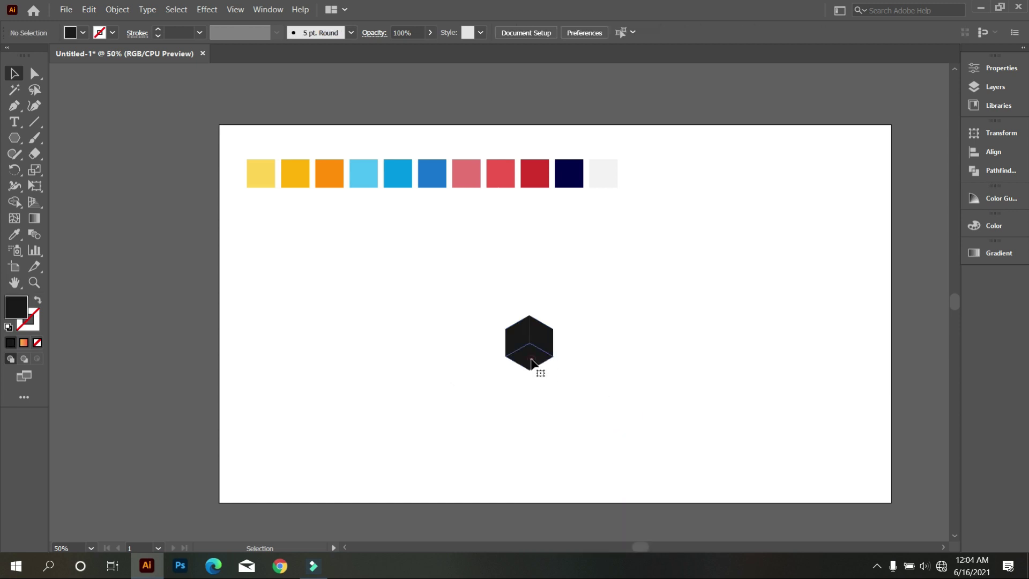
left_click(533, 364)
left_click(548, 338, "shift")
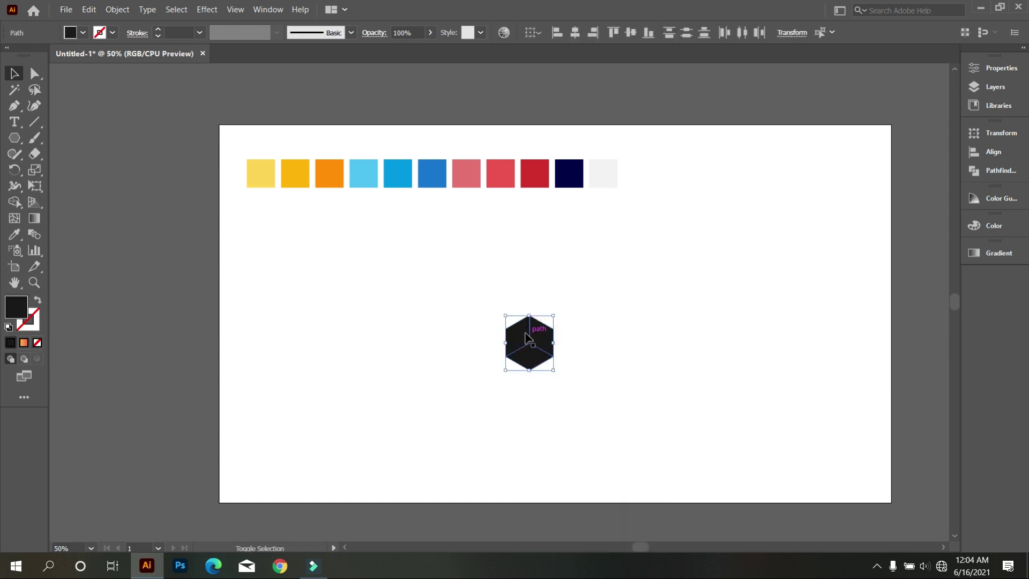
- Move the cube left and delete the leftover invisible line paths
scroll(531, 346, "up", 3)
scroll(535, 348, "down", 2)
left_click_drag(538, 339, 224, 293)
left_click_drag(360, 249, 625, 426)
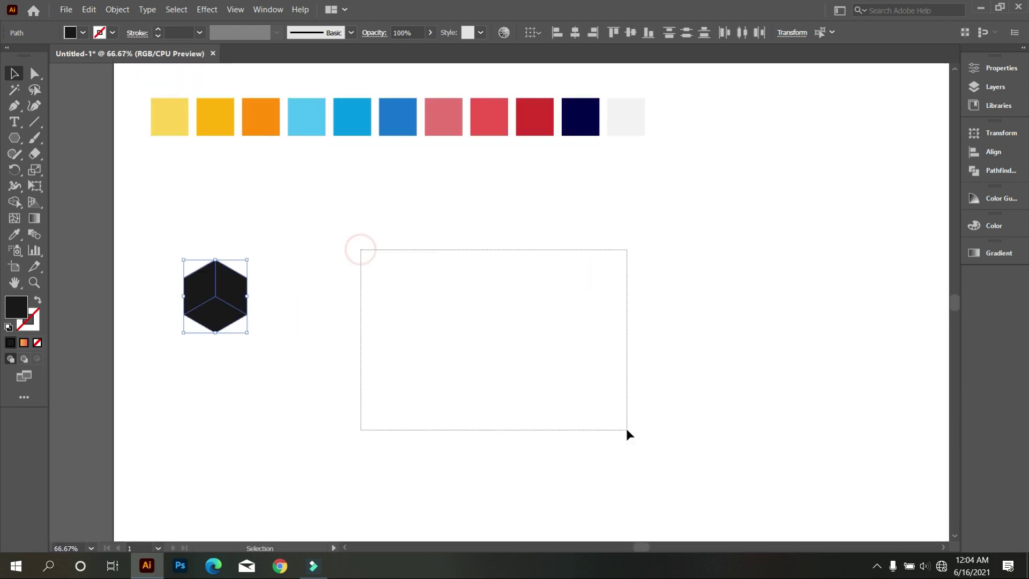
key("Delete")
- Resize the cube and position it slightly left beneath the colour swatches
left_click_drag(154, 278, 402, 395)
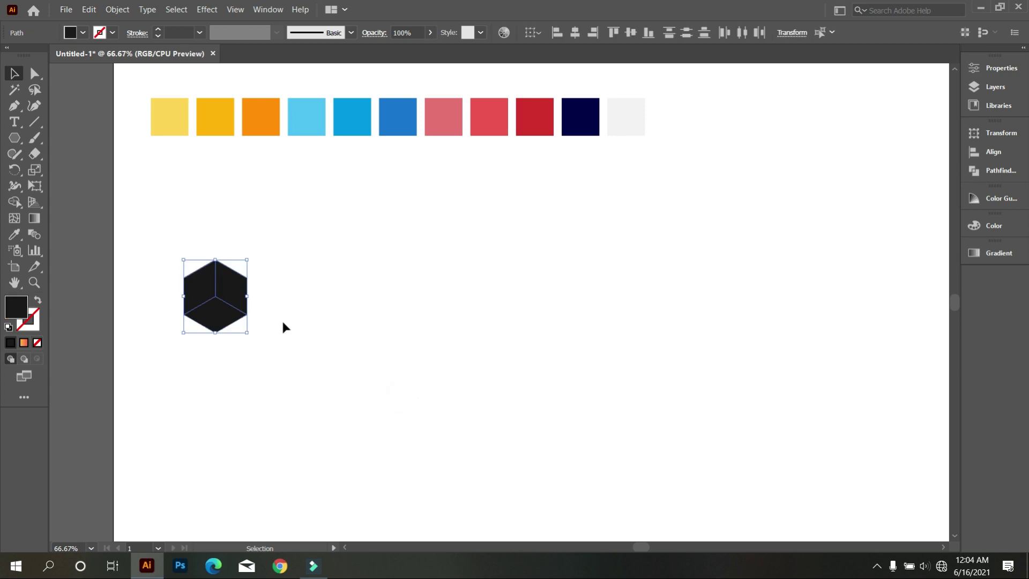
left_click_drag(253, 337, 310, 405)
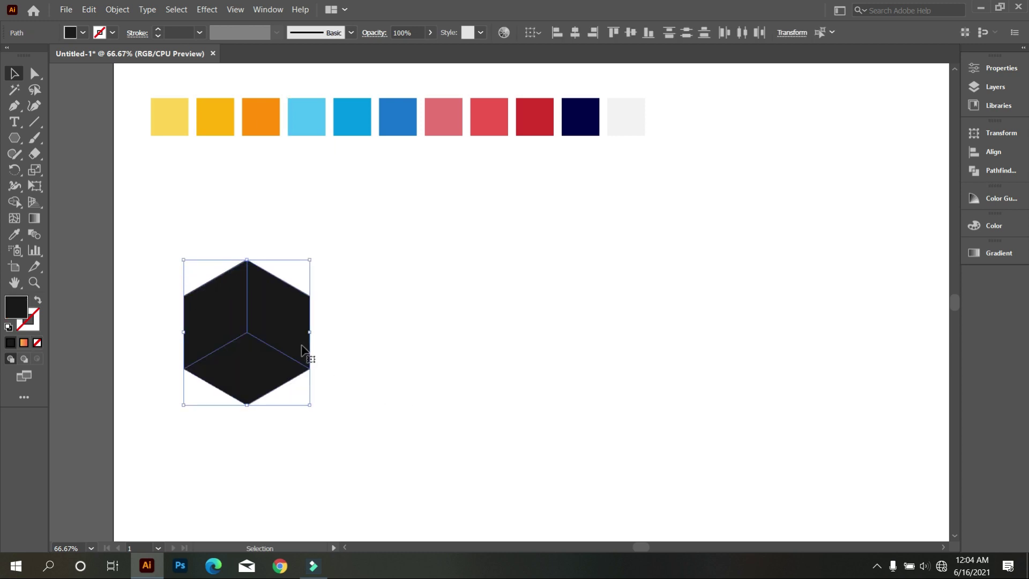
left_click_drag(306, 348, 384, 318)
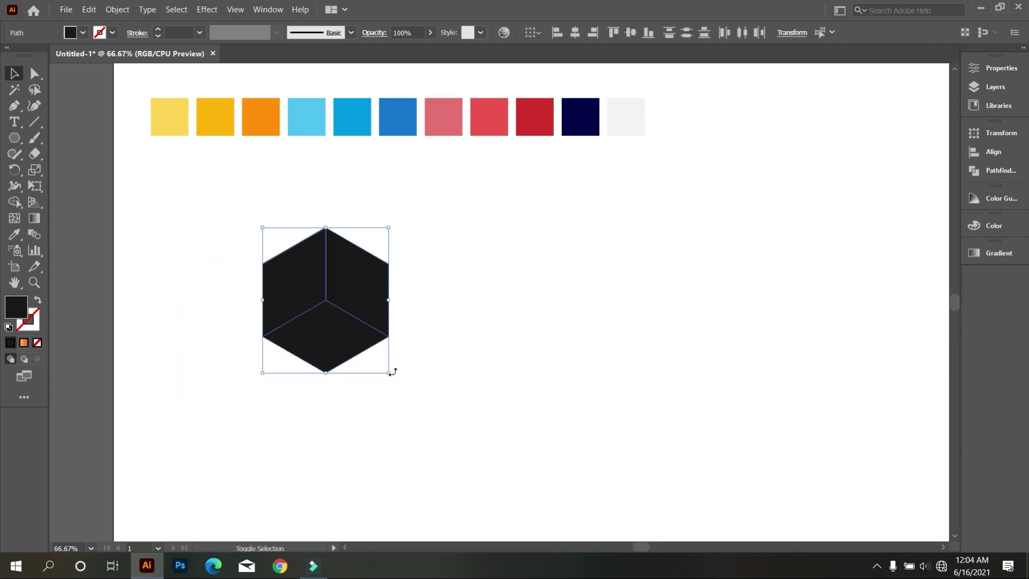
left_click_drag(391, 371, 337, 309)
left_click(349, 349)
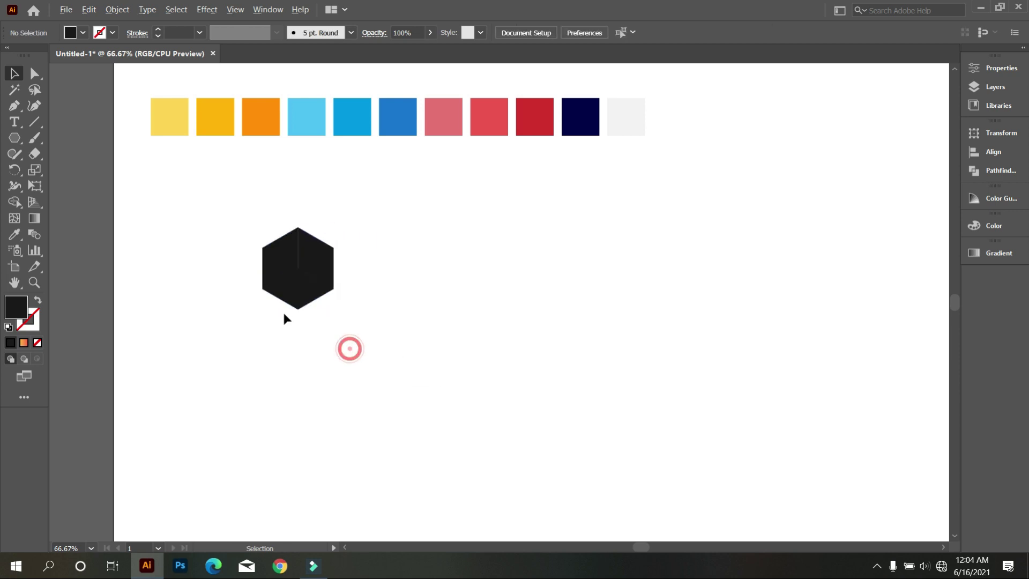
scroll(275, 311, "up", 1)
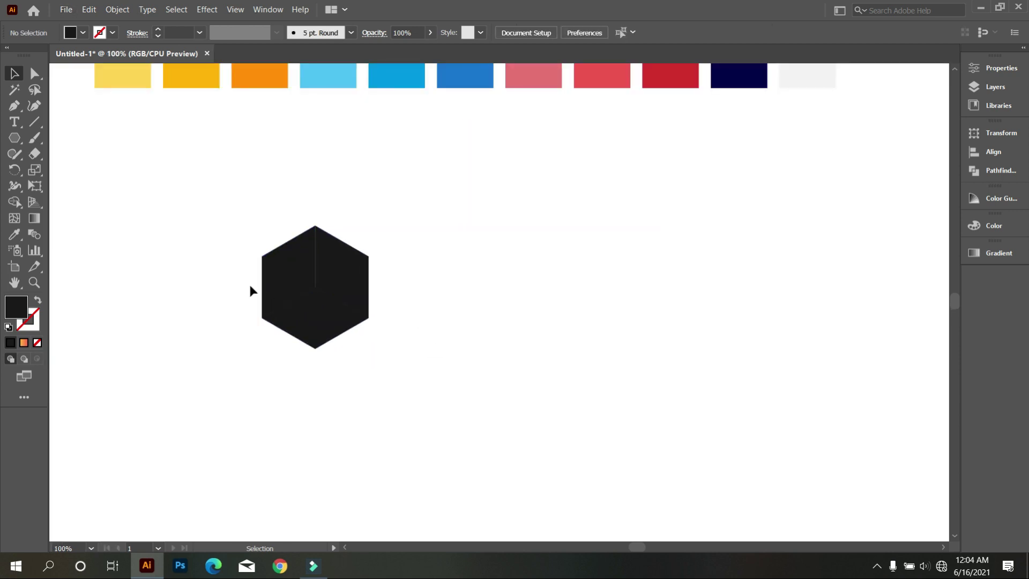
left_click_drag(337, 345, 312, 311)
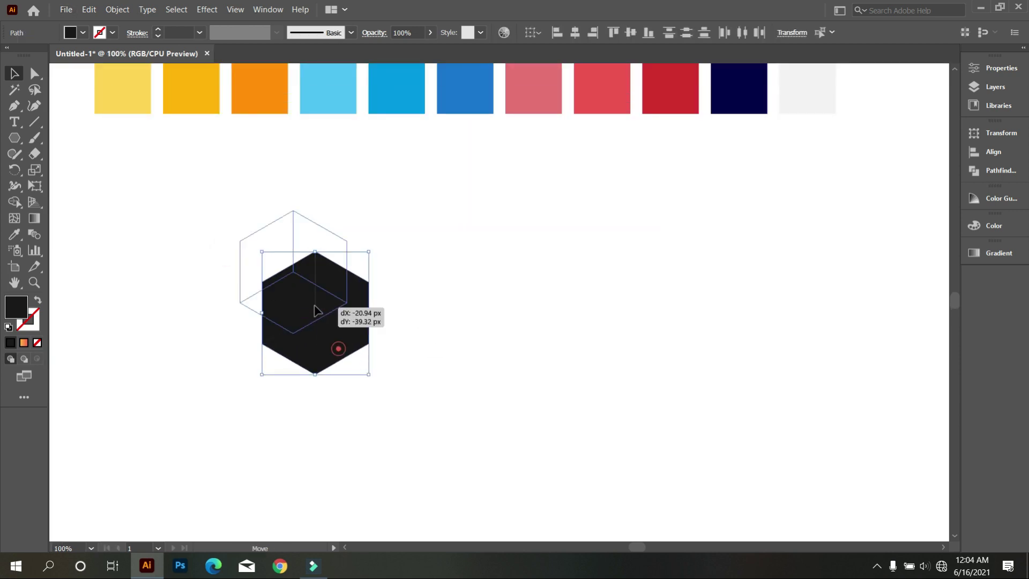
scroll(401, 361, "up", 2)
- Colour the cube's left, right and bottom faces yellow, golden yellow and orange
left_click(399, 363)
left_click(266, 322)
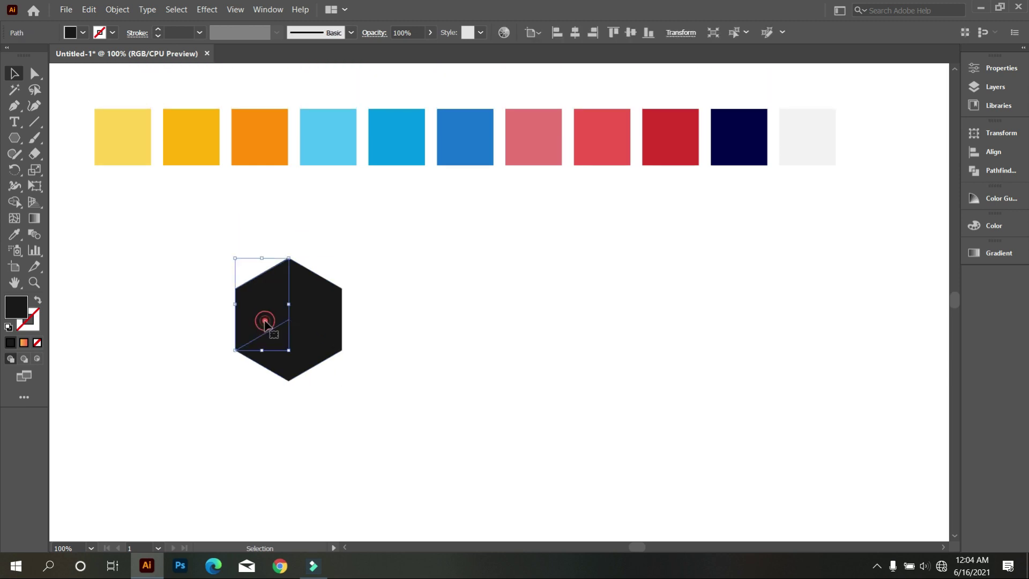
left_click(14, 234)
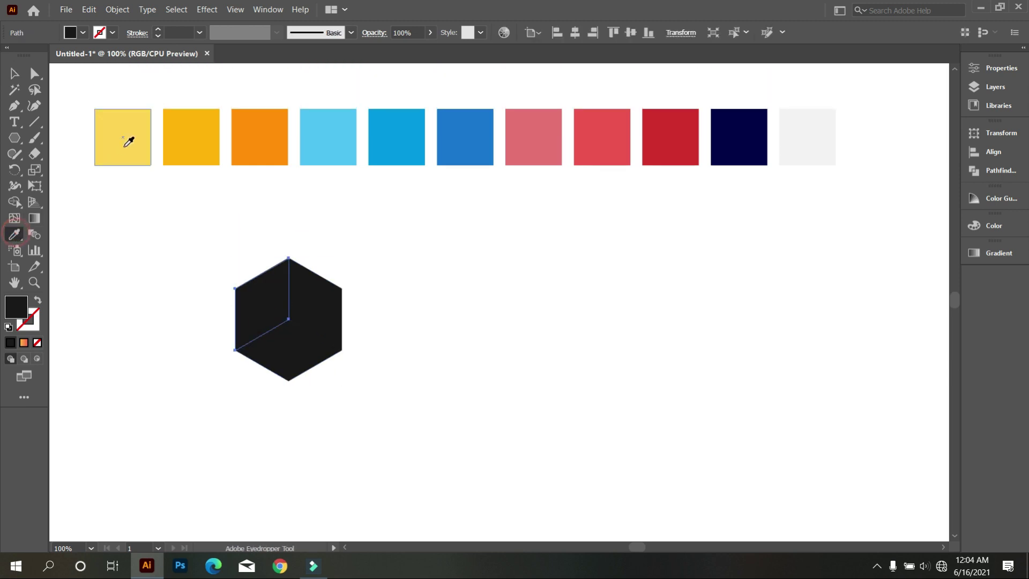
left_click(125, 144)
key("ctrl")
left_click(333, 301, "ctrl")
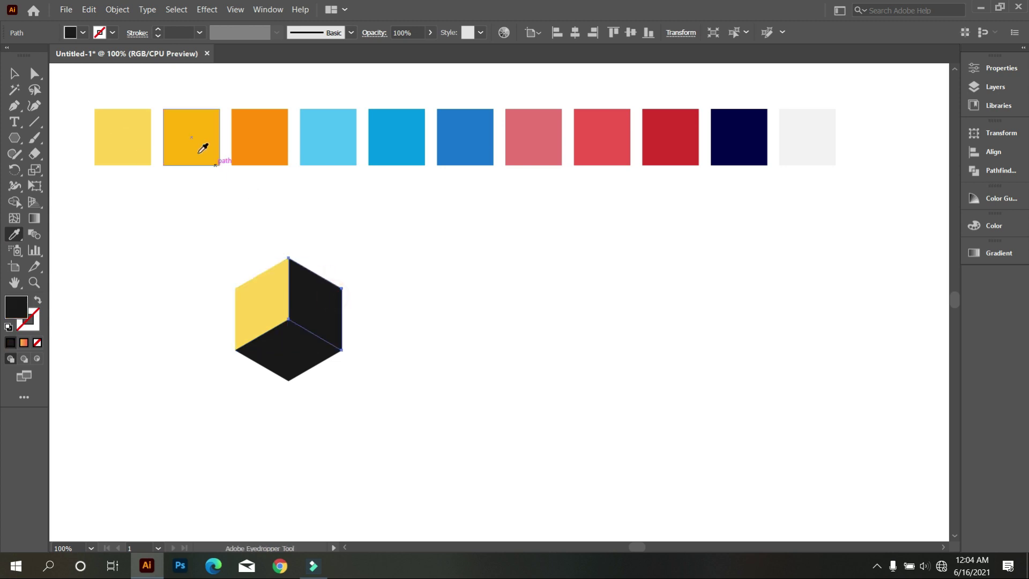
left_click(197, 148)
left_click(296, 368, "ctrl")
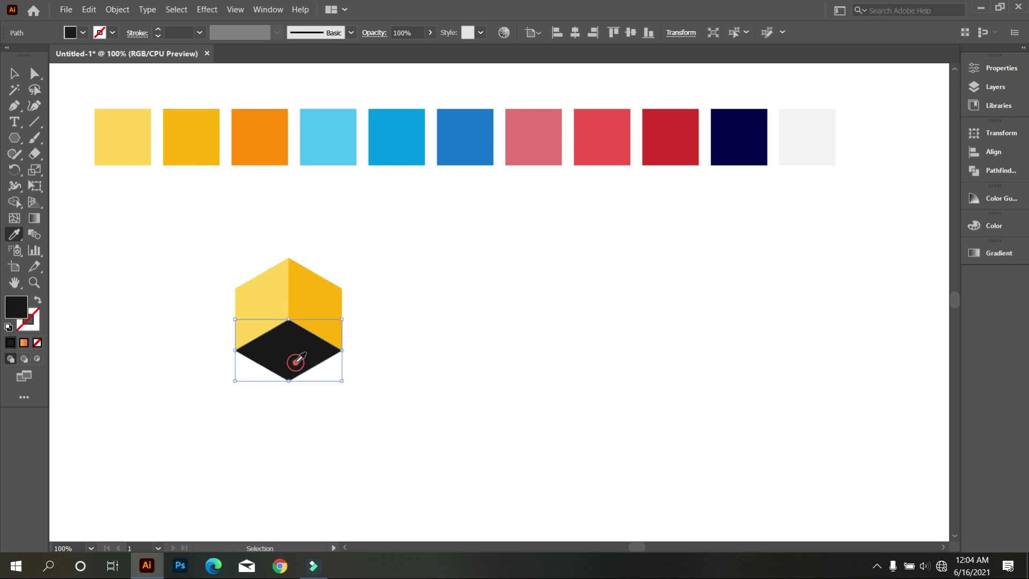
left_click(264, 159)
- Select the whole coloured cube
left_click(14, 74)
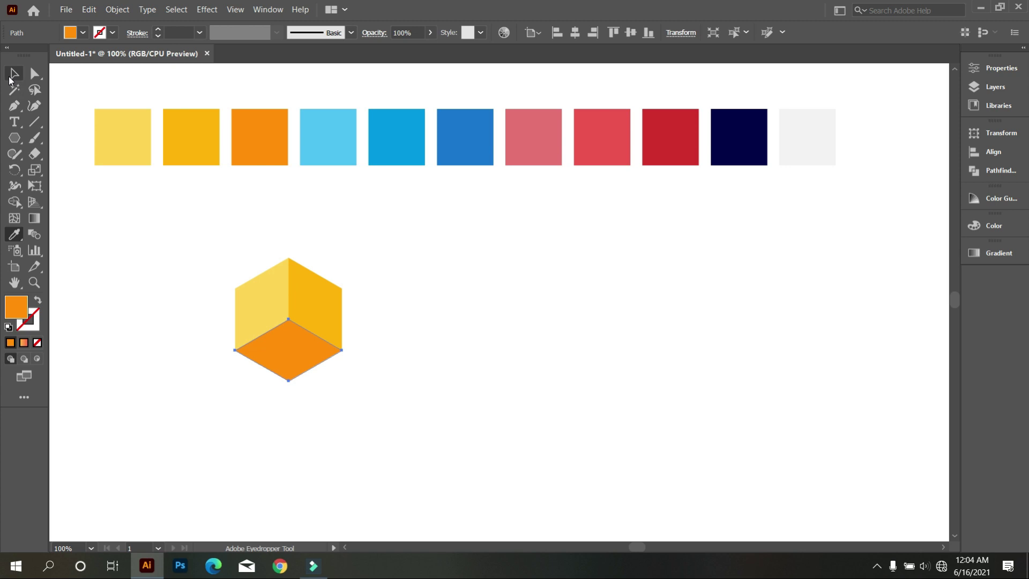
left_click(160, 220)
mouse_move(173, 251)
left_mouse_down()
mouse_move(338, 376)
mouse_move(309, 428)
left_mouse_up()
scroll(376, 397, "down", 1)
- Fill the lower cube's left face with light blue from the swatches
left_click(417, 383)
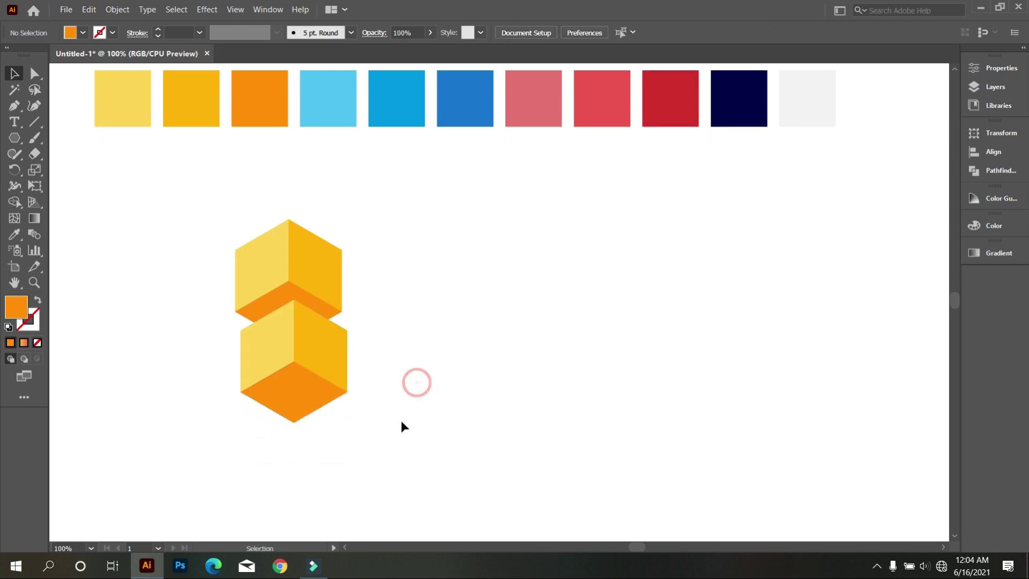
scroll(364, 412, "down", 1)
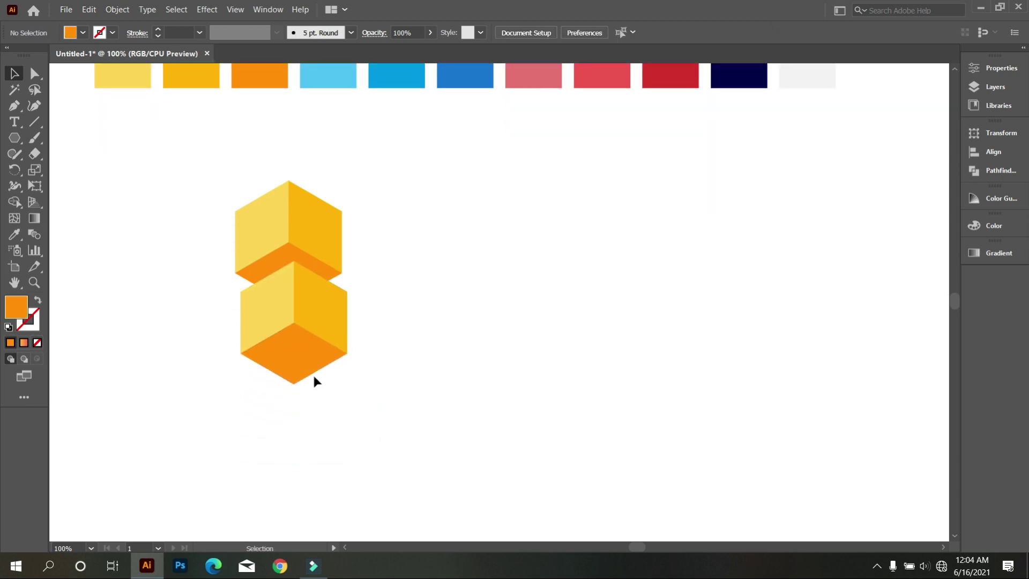
scroll(284, 331, "up", 1)
scroll(307, 329, "down", 1)
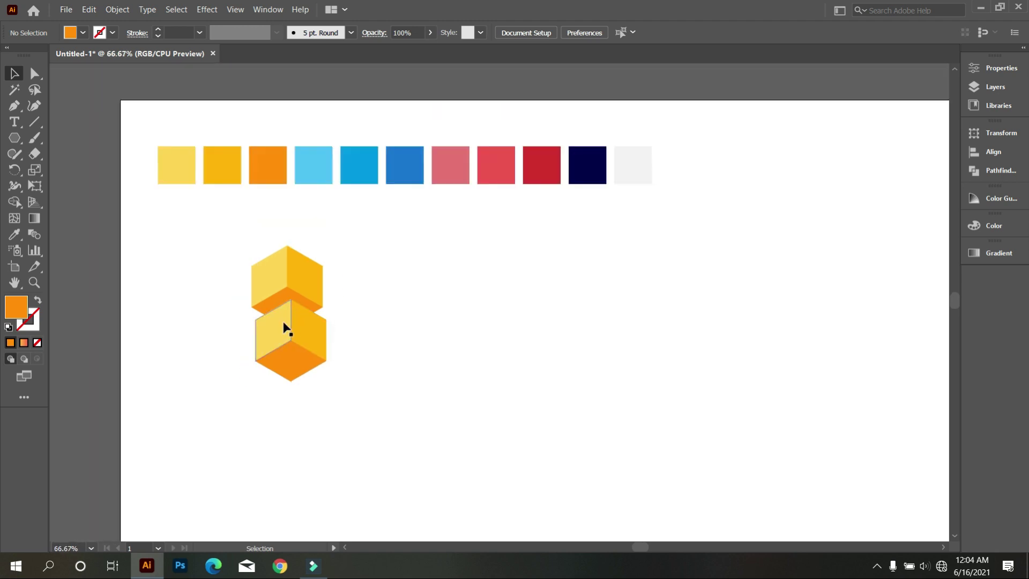
left_click(284, 325)
left_click(15, 234)
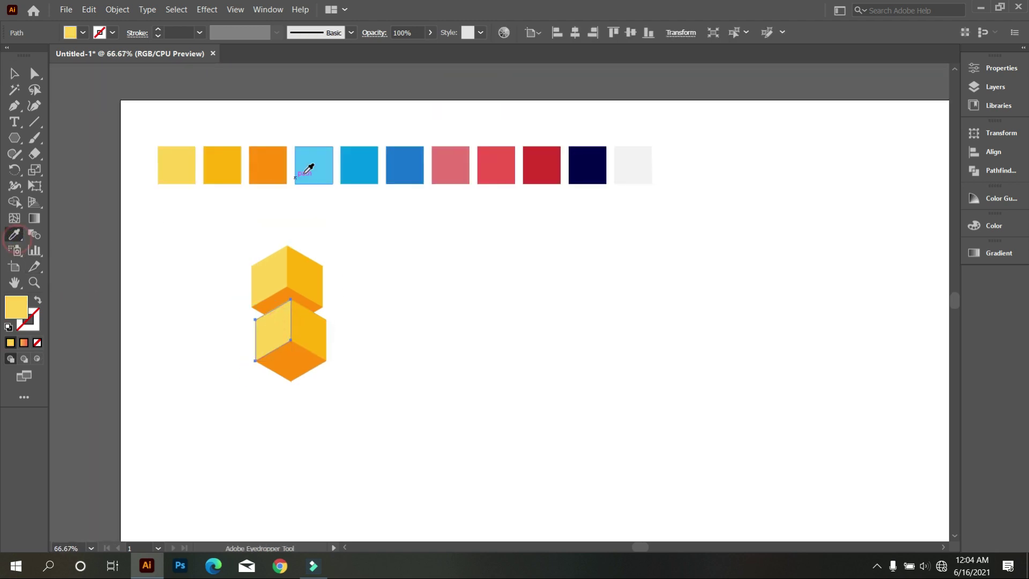
left_click(305, 172)
- Fill the lower cube's right face medium blue and bottom face darker blue
left_click(315, 338, "ctrl")
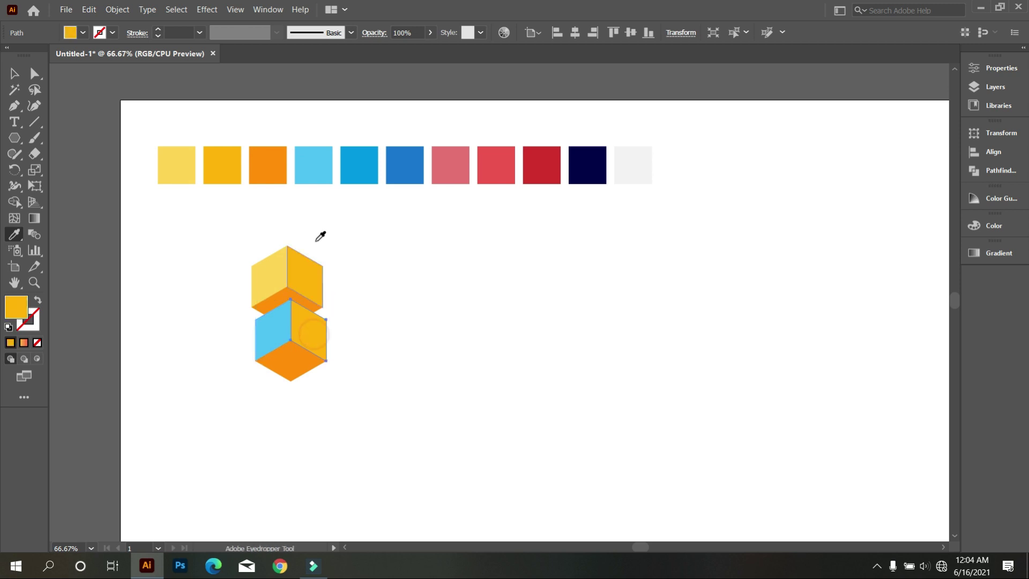
left_click(360, 172)
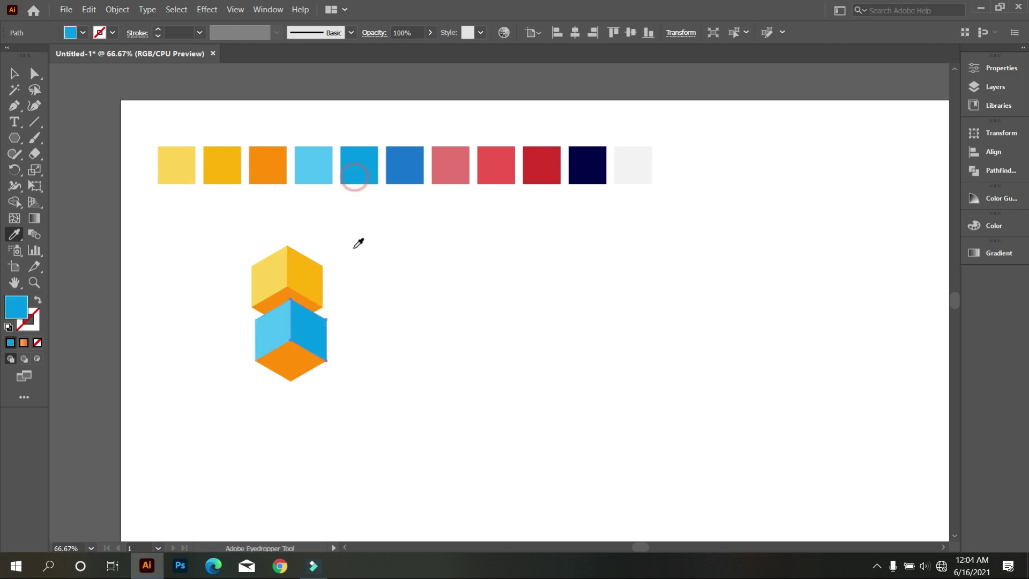
left_click(292, 370, "ctrl")
left_click(407, 175)
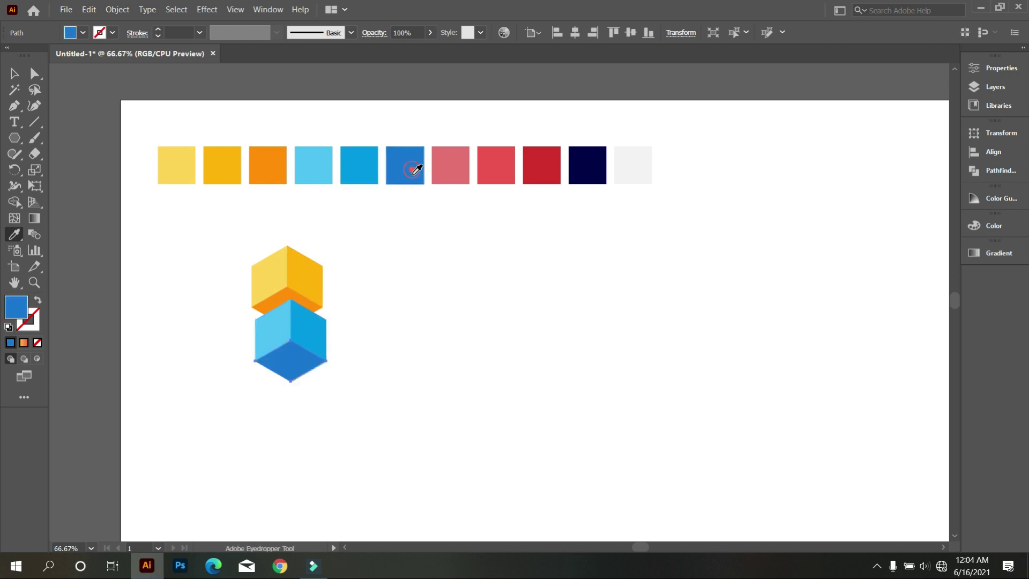
left_click(14, 74)
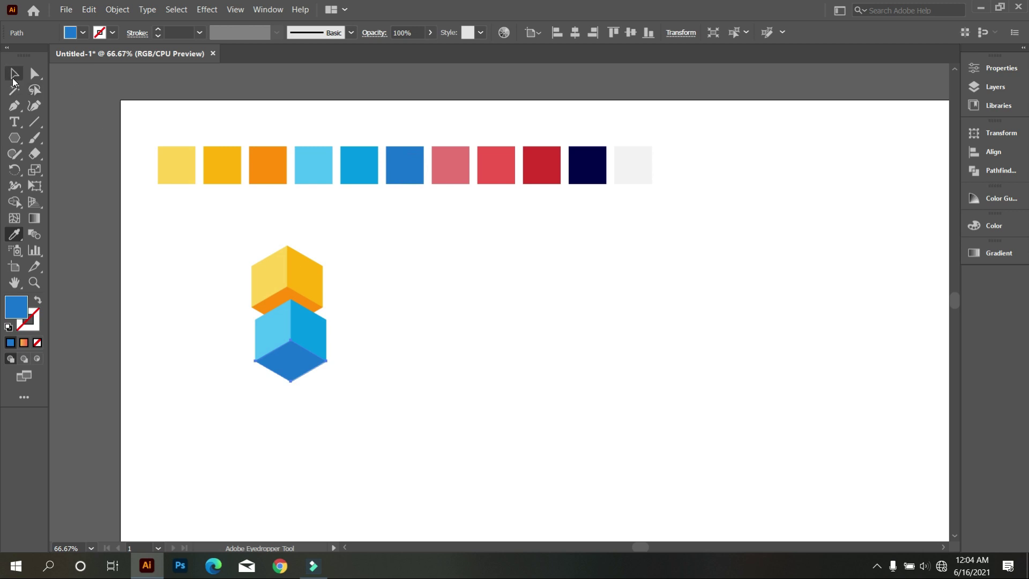
left_click(196, 242)
scroll(298, 356, "down", 1)
scroll(320, 355, "up", 3)
- Duplicate the blue cube and place the copy down-right of the original
scroll(404, 404, "up", 1)
left_click_drag(410, 409, 158, 200)
left_click_drag(390, 418, 121, 237)
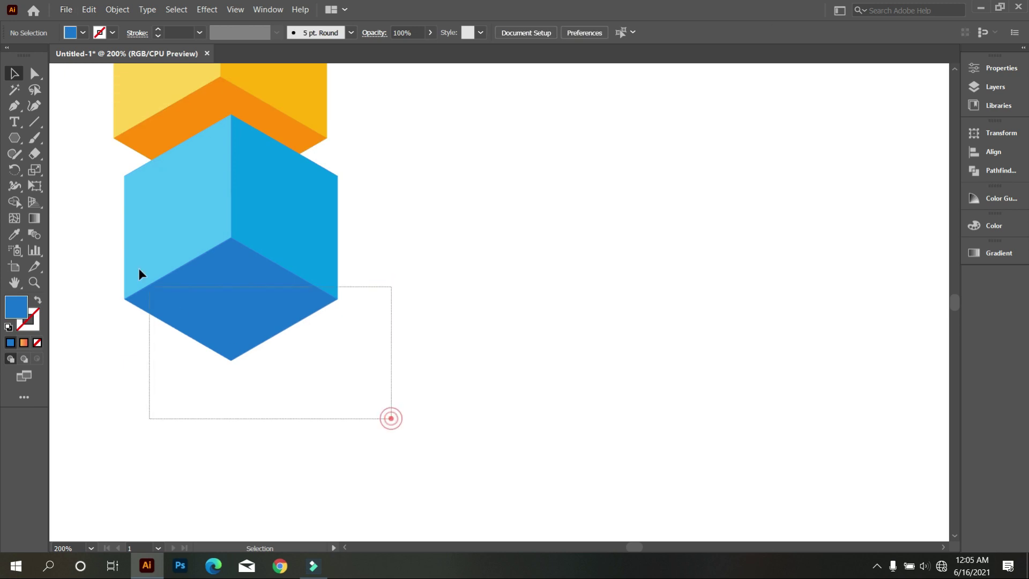
left_click_drag(311, 273, 413, 336)
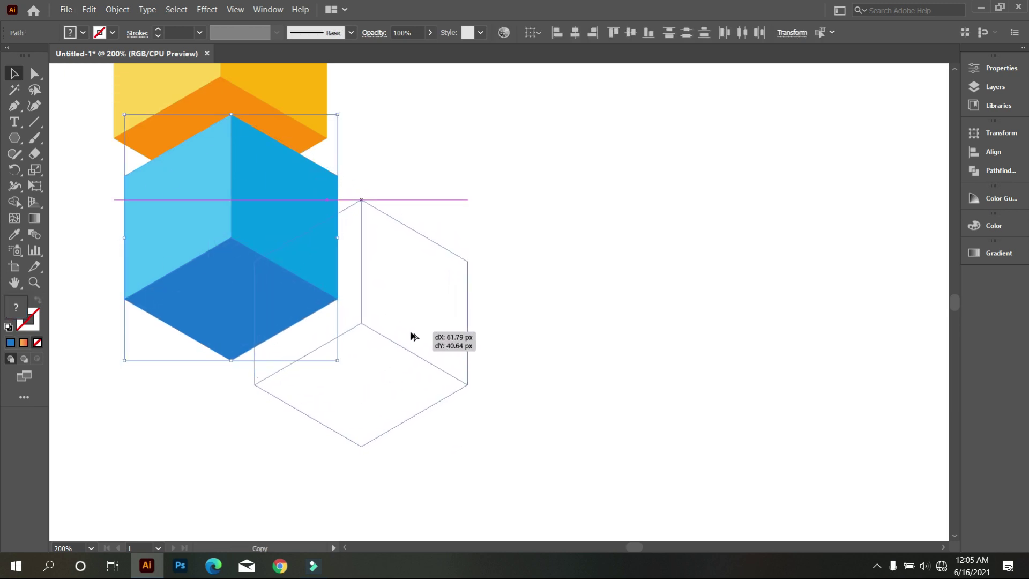
left_click_drag(412, 333, 411, 333)
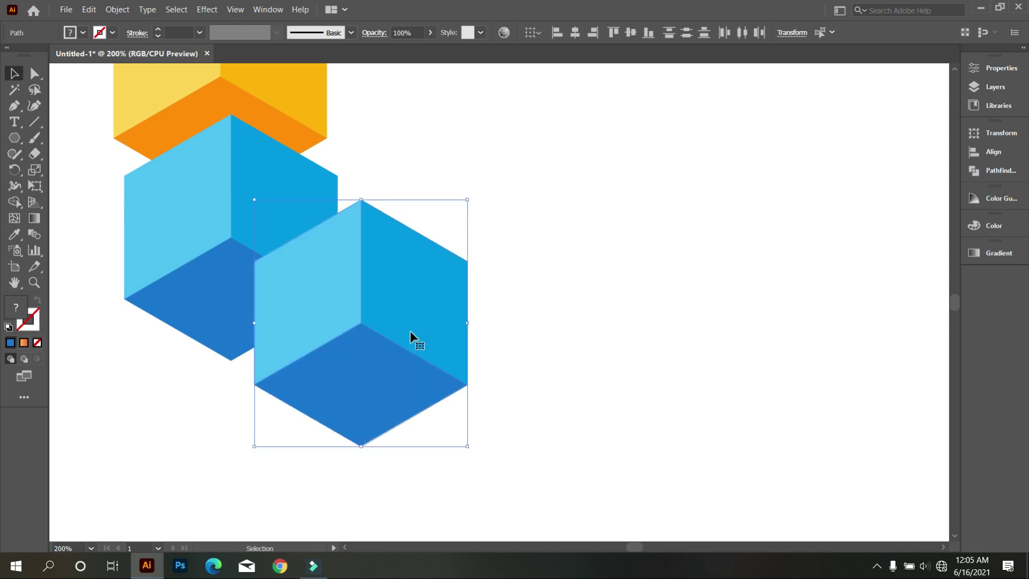
- Bring the middle blue cube in front of the copy
scroll(311, 331, "down", 2)
left_click_drag(165, 268, 270, 356)
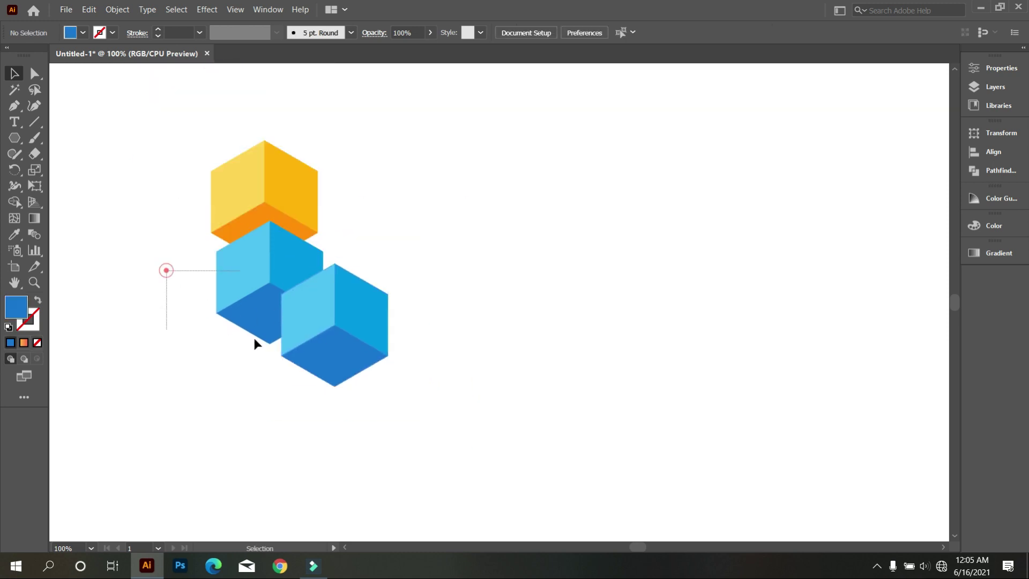
right_click(250, 338)
mouse_move(287, 493)
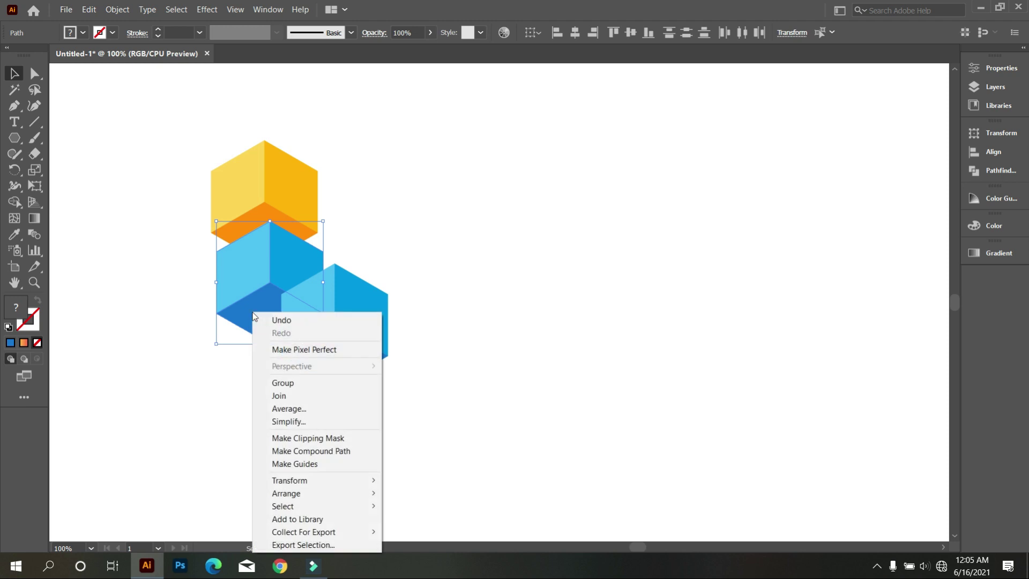
left_click(422, 494)
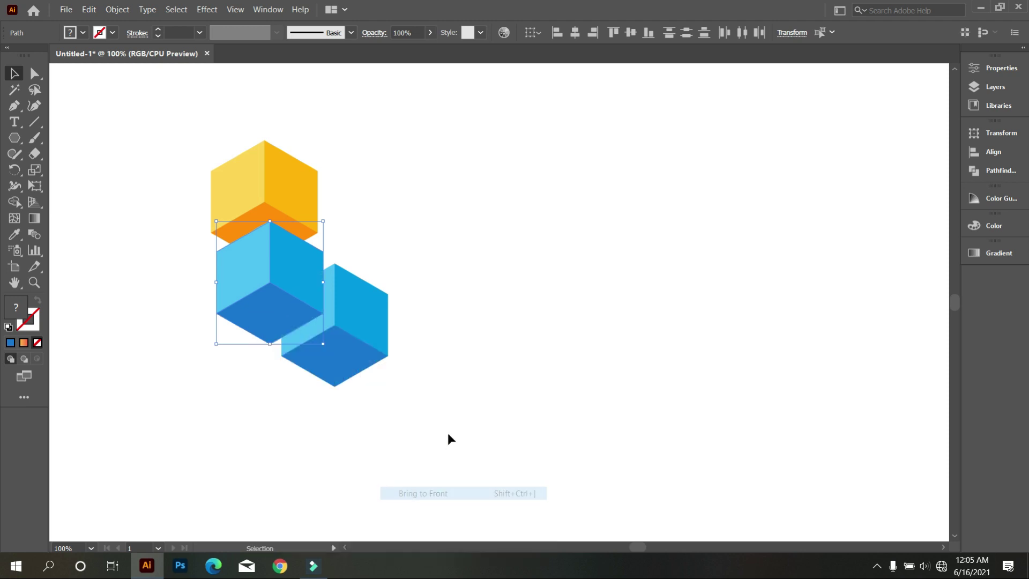
left_click(448, 433)
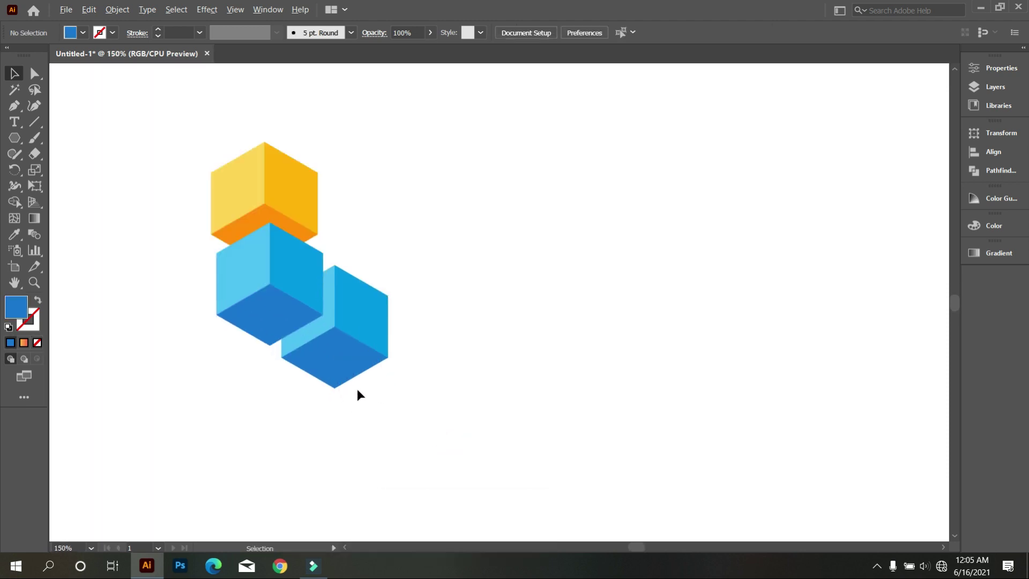
- Shift the lower-right cube slightly right and down, and the middle cube slightly down
scroll(357, 388, "up", 1, "alt")
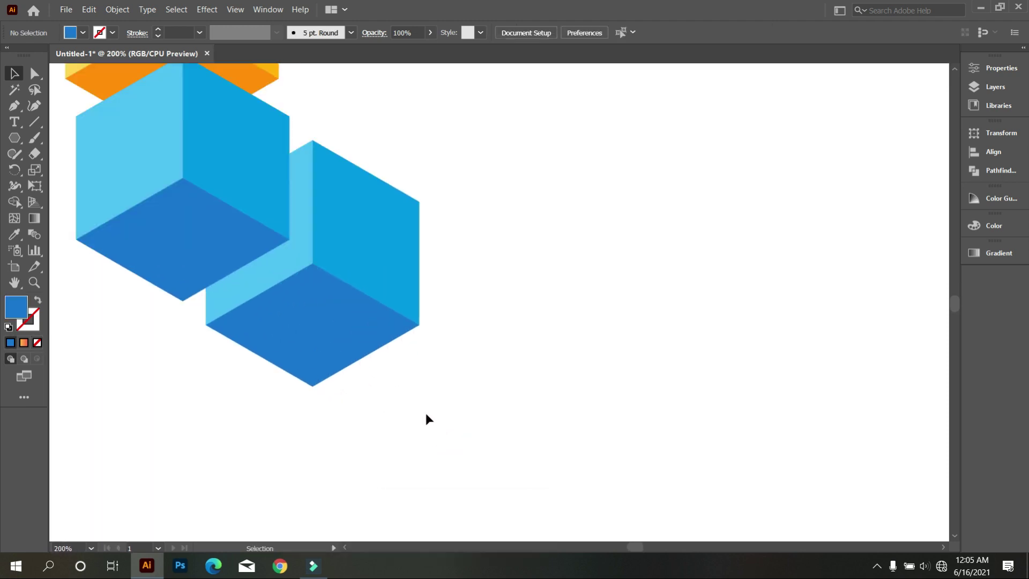
left_click_drag(420, 428, 298, 258)
left_click_drag(380, 254, 388, 262)
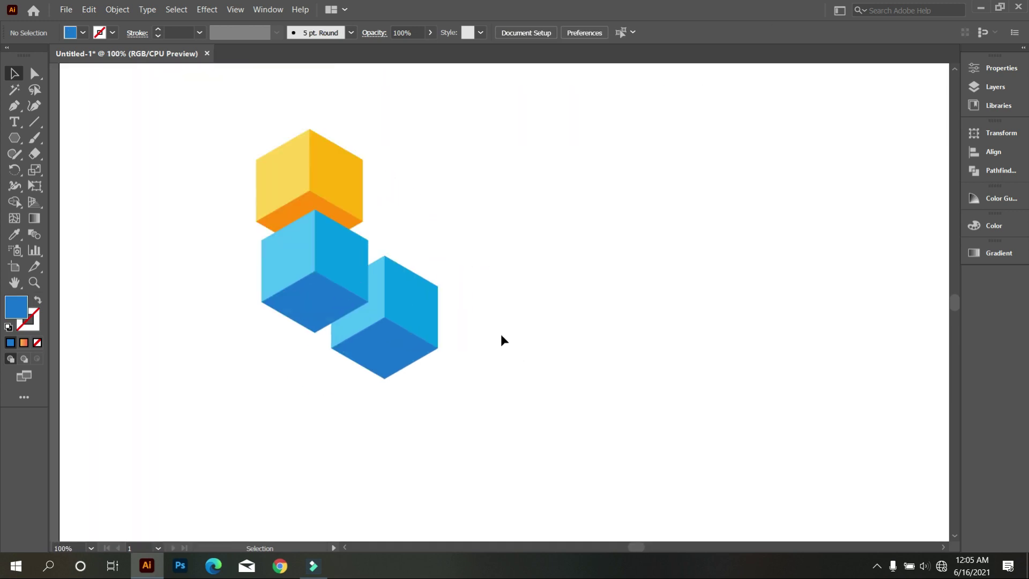
scroll(502, 340, "up", 2)
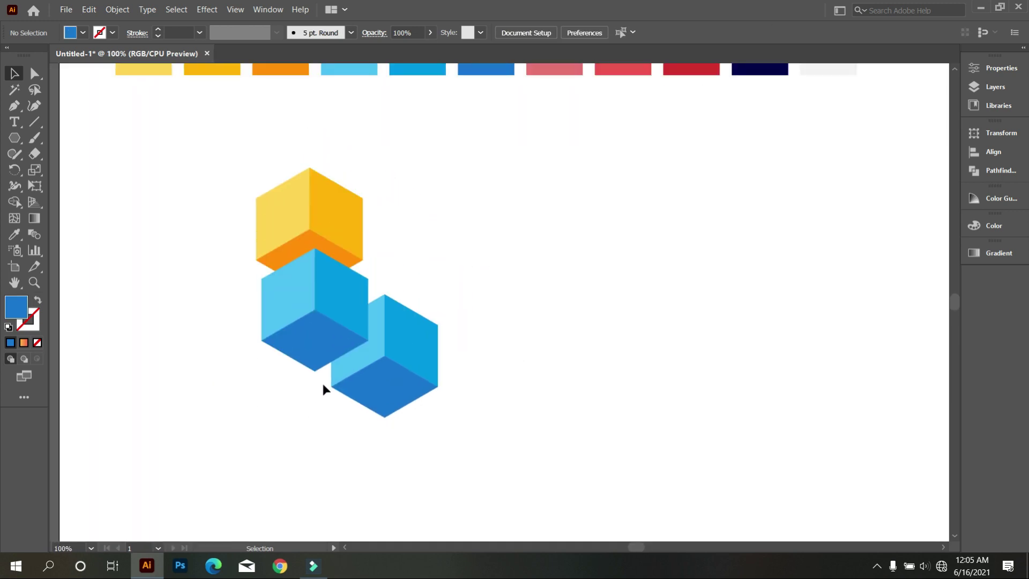
key("ctrl+plus")
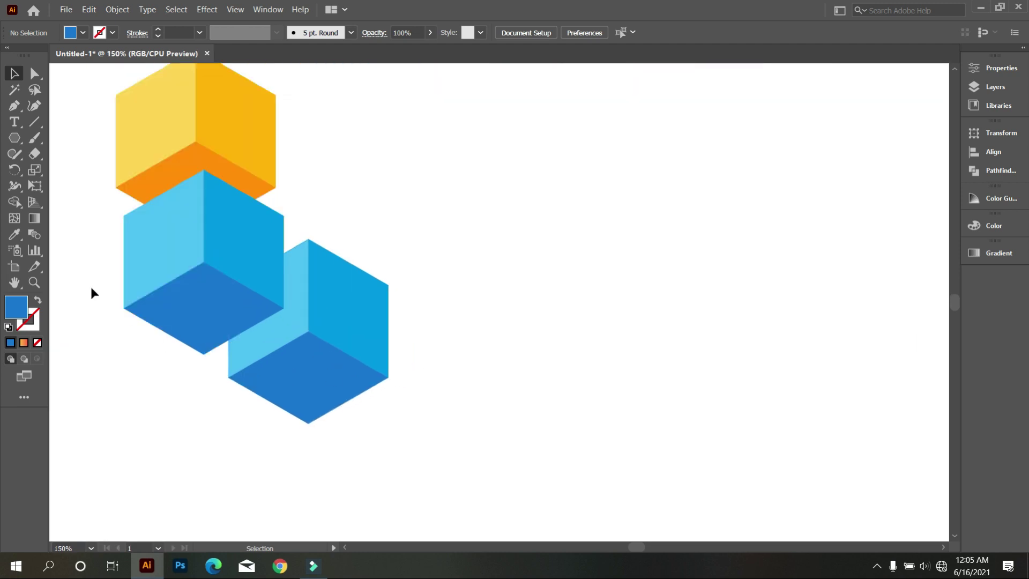
left_click_drag(207, 311, 207, 329)
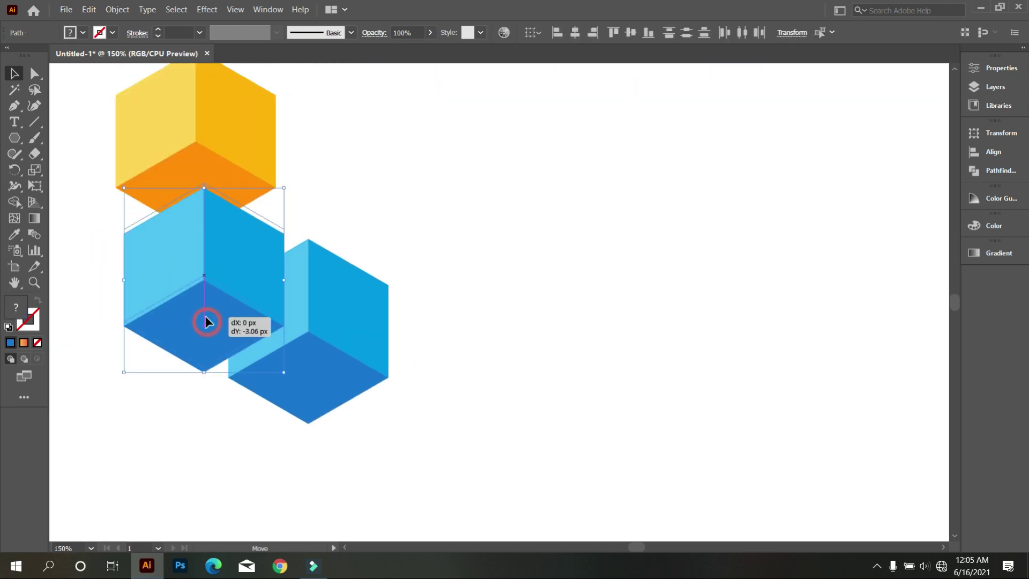
left_click_drag(206, 322, 206, 317)
left_click(155, 401)
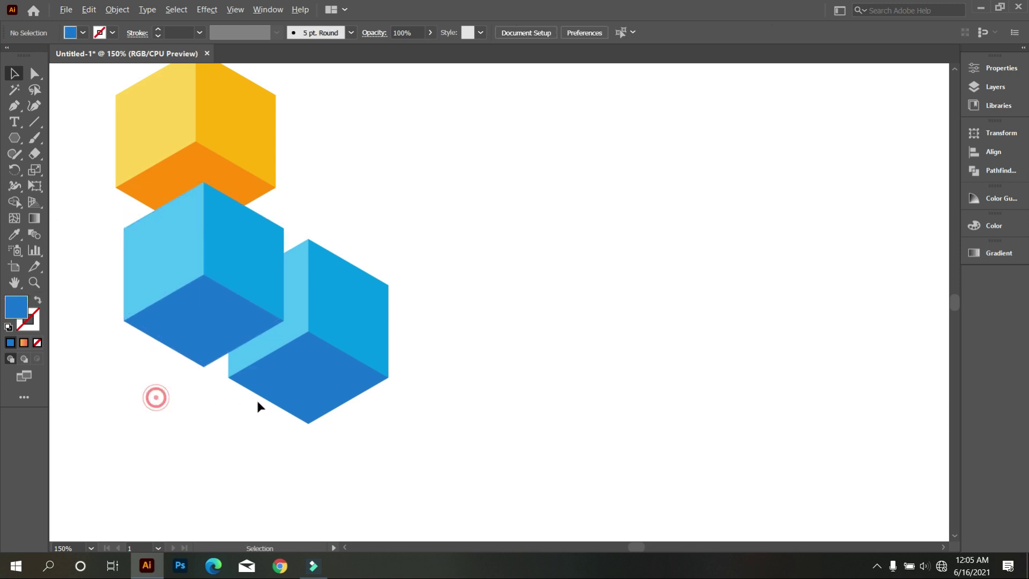
key("ctrl+minus")
key("ctrl+minus")
- Fine-tune the lower-right cube's position and zoom out to the whole artboard
mouse_move(326, 385)
left_mouse_down()
mouse_move(282, 339)
mouse_move(305, 370)
left_mouse_up()
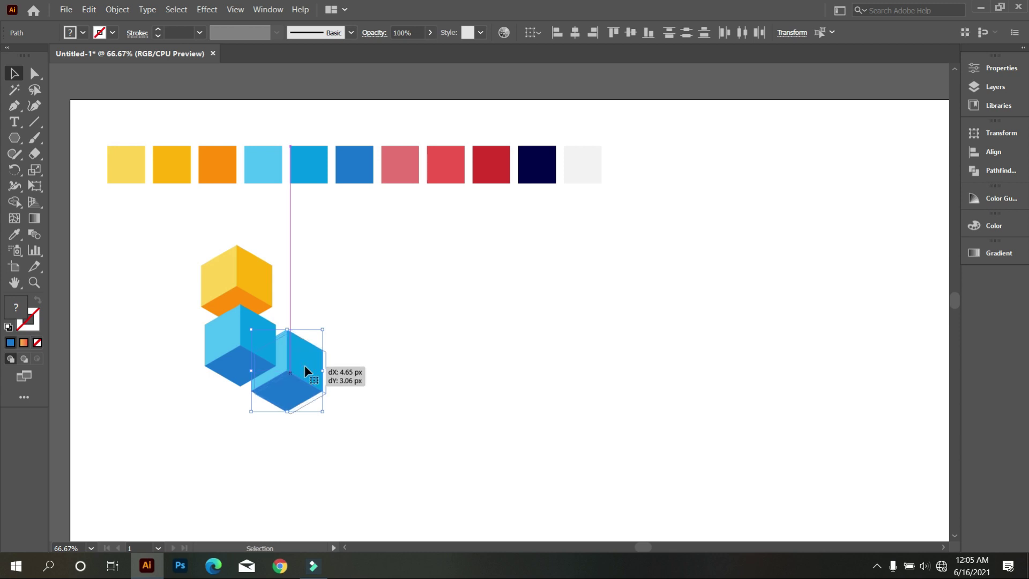
key("ctrl+plus")
left_click(380, 382)
key("ctrl+minus")
key("ctrl+minus")
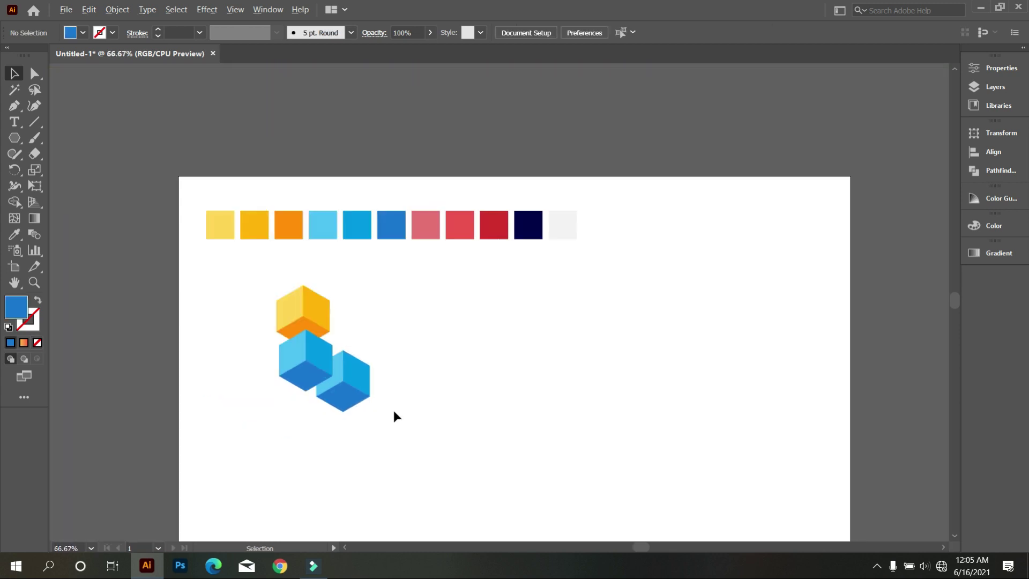
key("ctrl+plus")
key("ctrl+plus")
key("ctrl+minus")
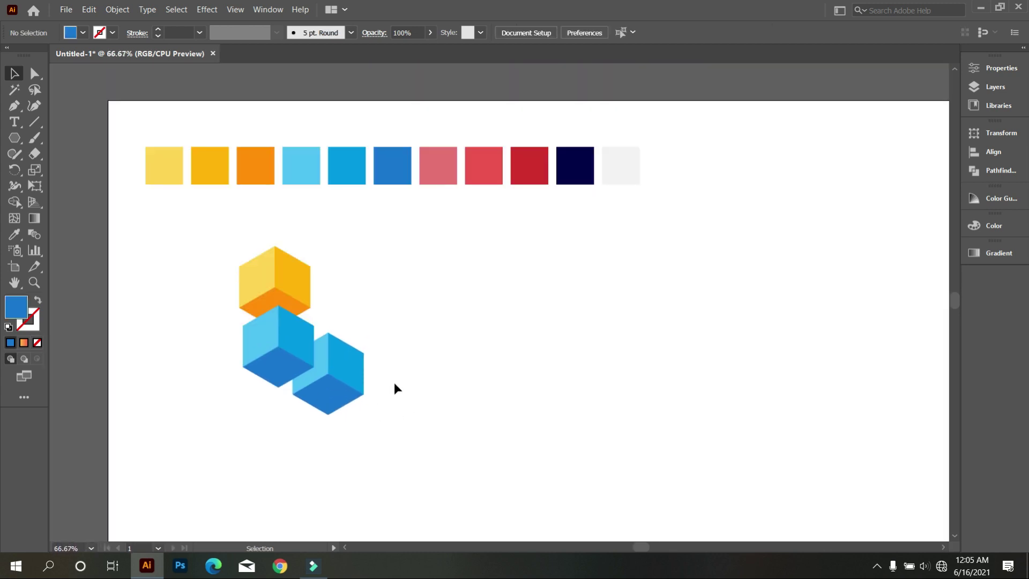
- Colour the right cube's faces with the pink and dark red swatches
left_click(321, 364)
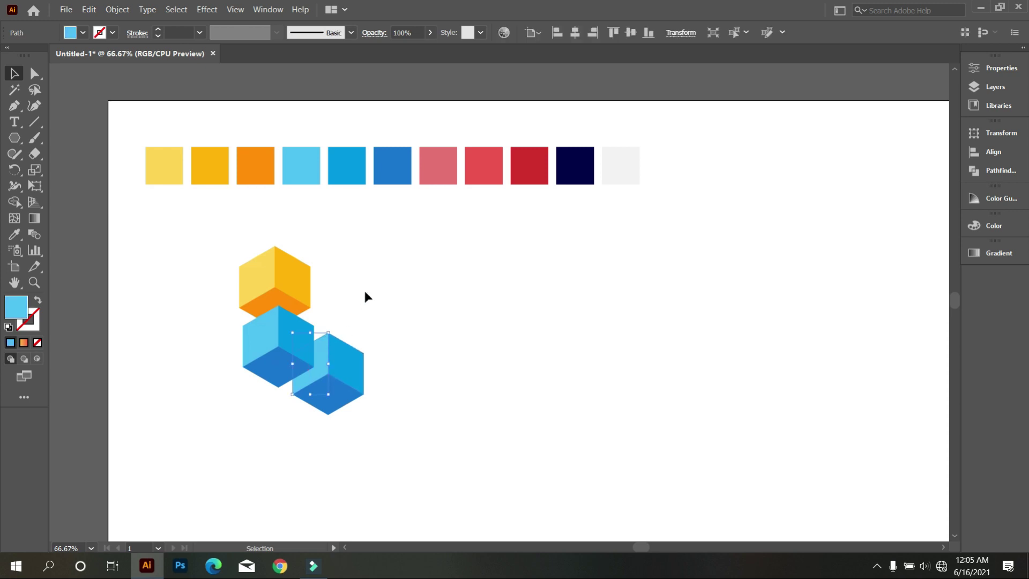
left_click(15, 235)
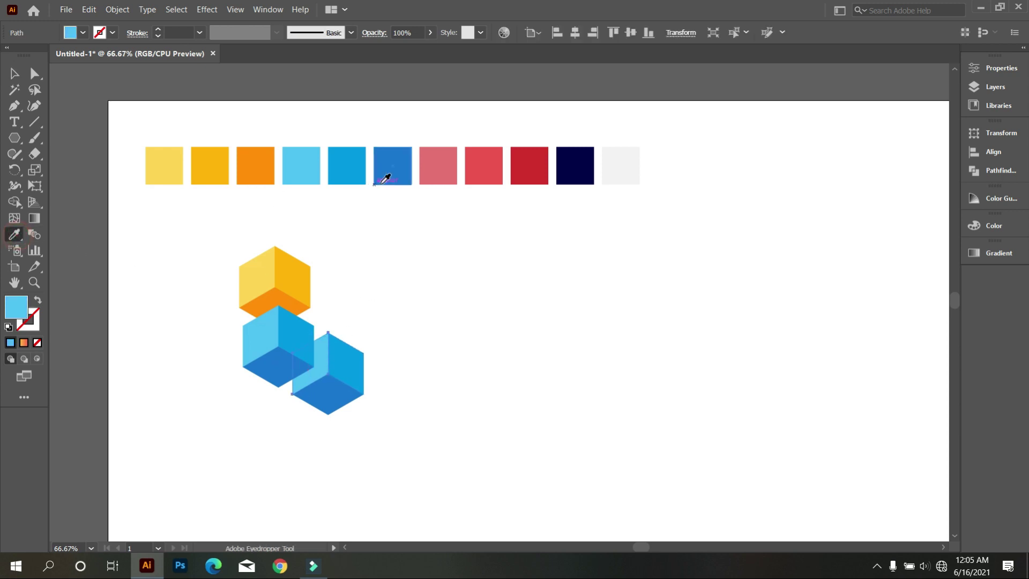
left_click(437, 168)
left_click(354, 366, "ctrl")
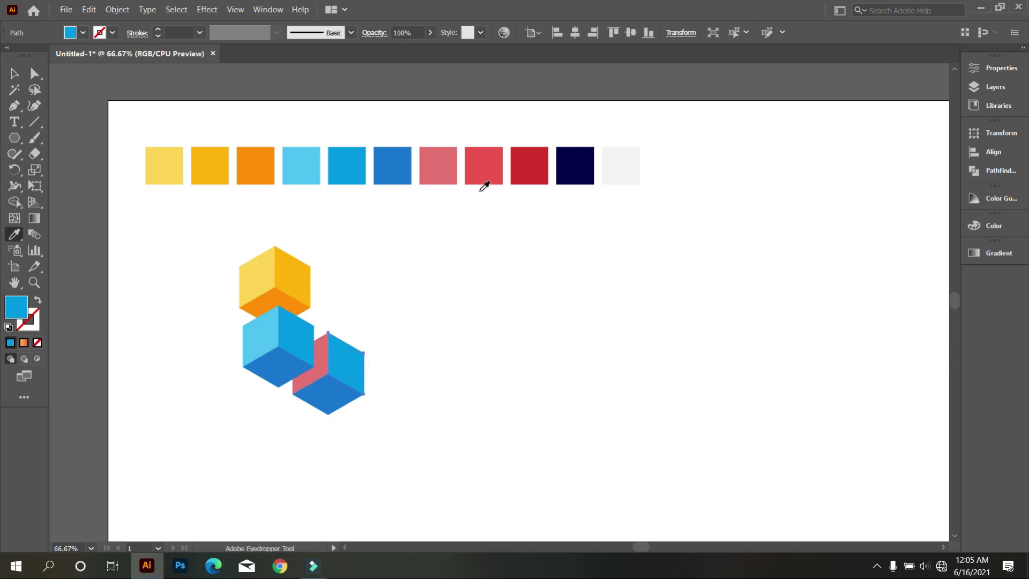
left_click(329, 411, "ctrl")
left_click(530, 166)
- Group all three cubes together
left_click(13, 74)
left_click_drag(168, 229, 406, 440)
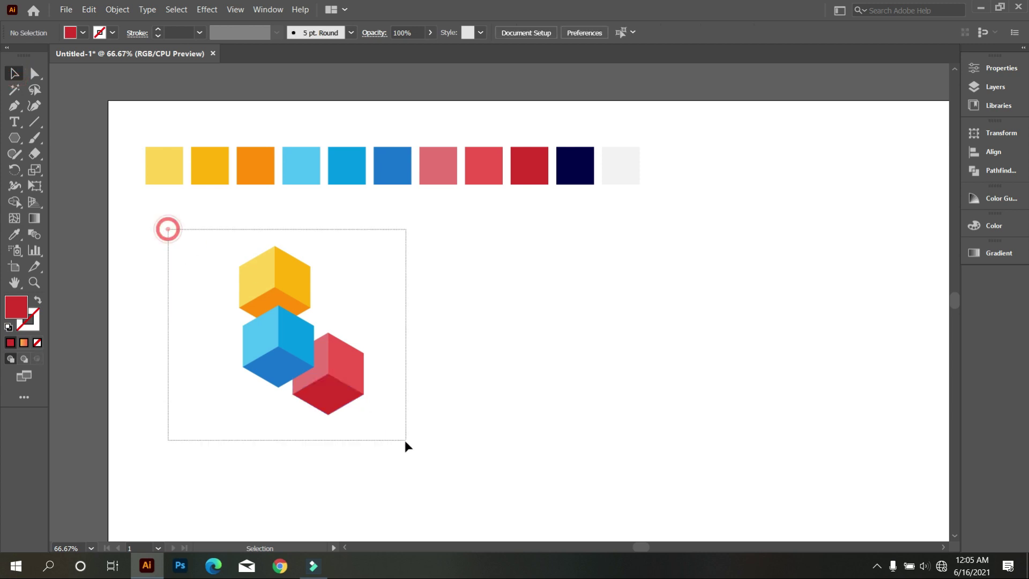
right_click(446, 260)
left_click(490, 334)
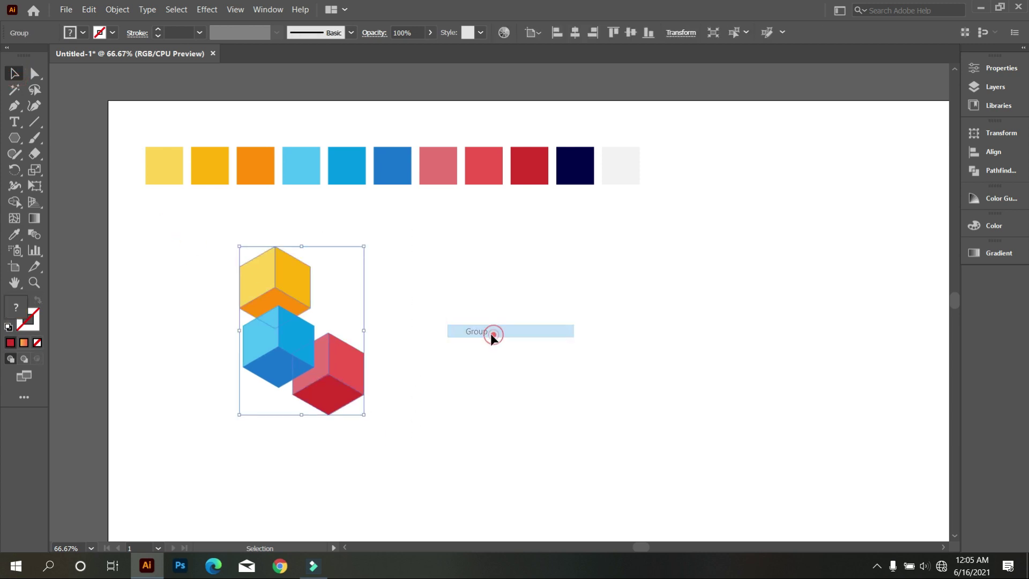
- Centre the cube group horizontally and vertically on the artboard
left_click(574, 32)
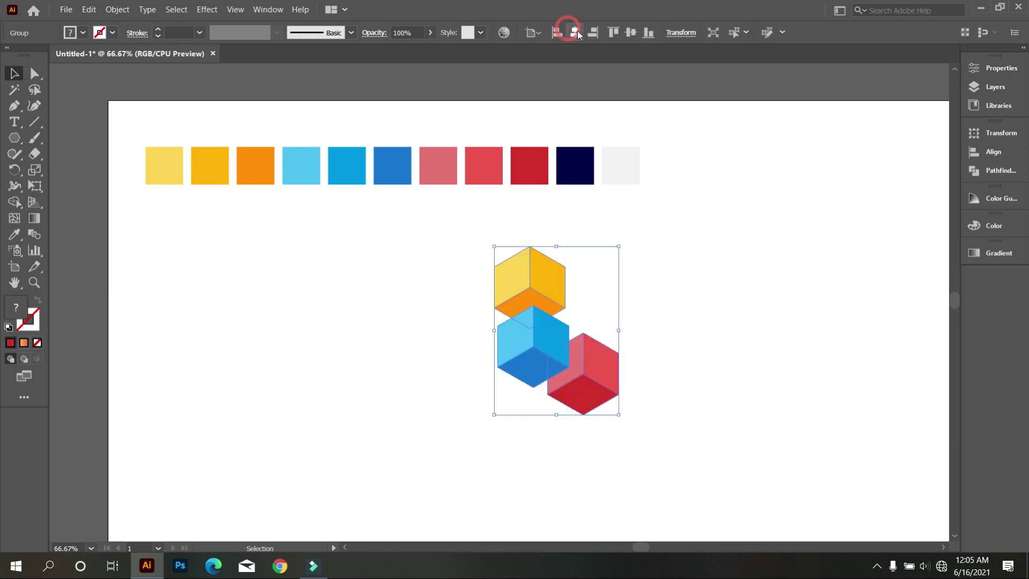
left_click(631, 33)
left_click(683, 246)
scroll(676, 403, "down", 2)
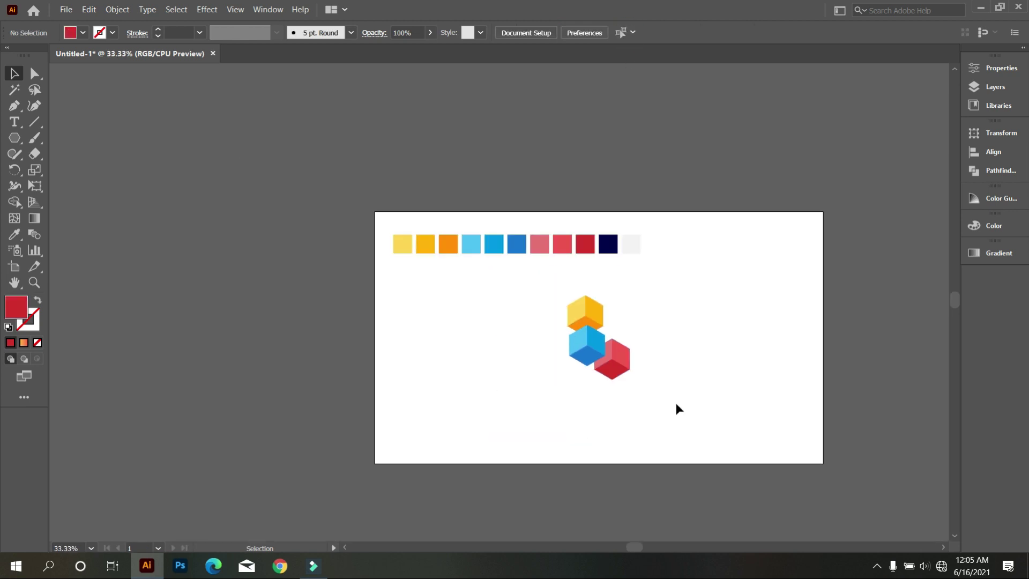
scroll(675, 401, "up", 1)
scroll(674, 401, "up", 1)
scroll(675, 401, "down", 1)
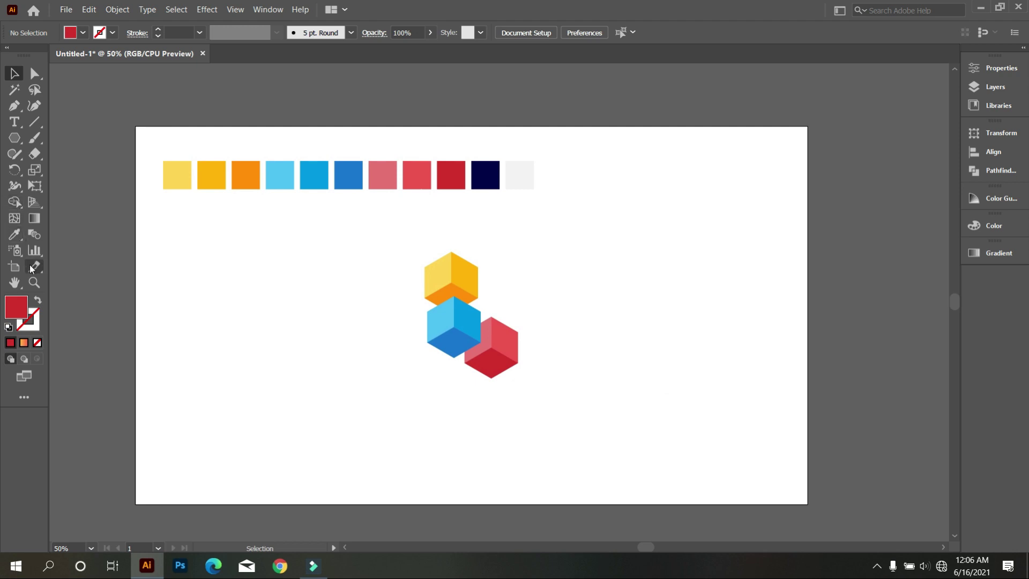
- Draw a rectangle covering the whole artboard and send it to the back
left_click_drag(15, 137, 63, 140)
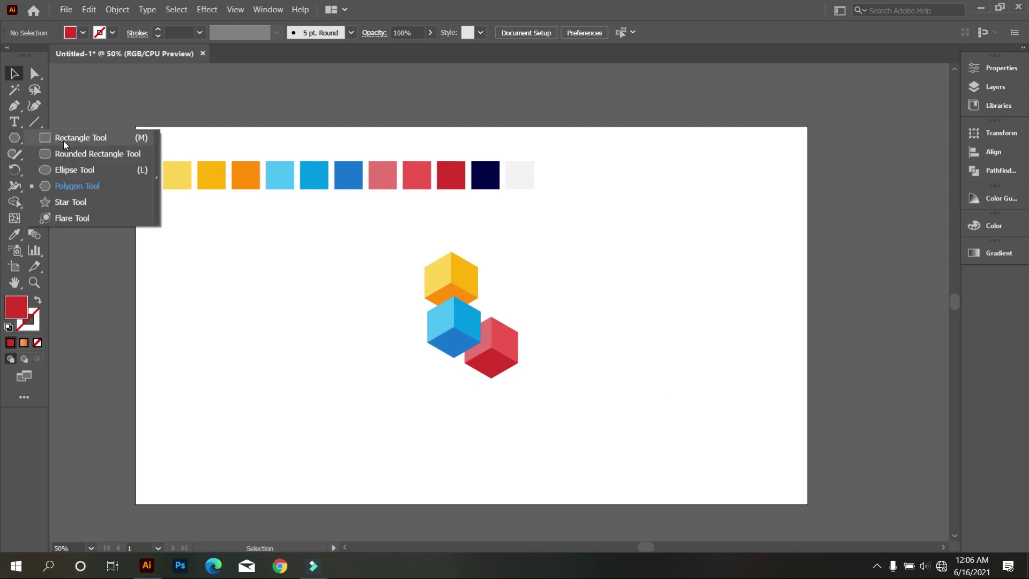
left_click(63, 139)
mouse_move(133, 125)
left_mouse_down()
mouse_move(347, 283)
mouse_move(489, 423)
mouse_move(497, 473)
mouse_move(808, 504)
left_mouse_up()
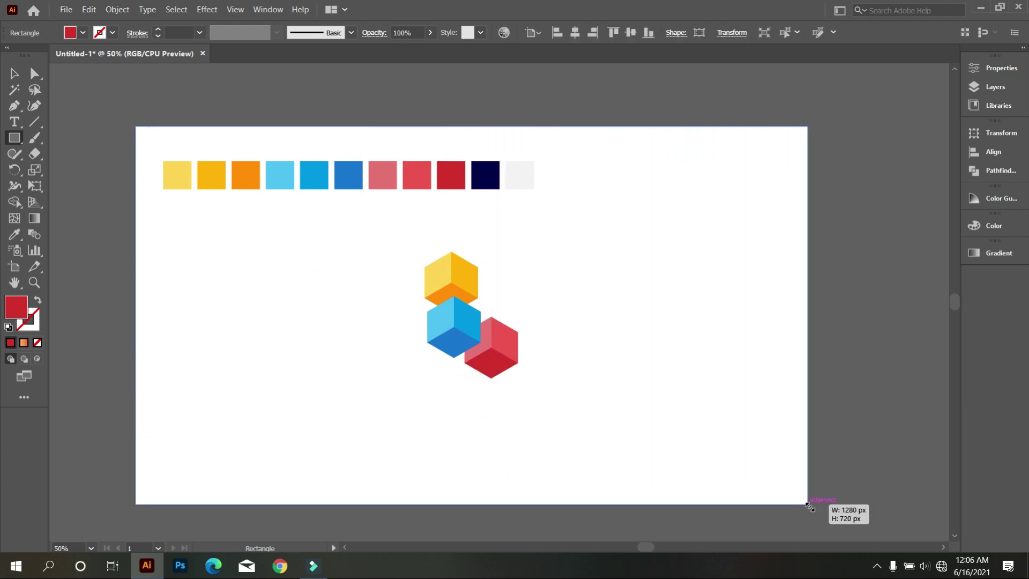
right_click(373, 256)
mouse_move(405, 467)
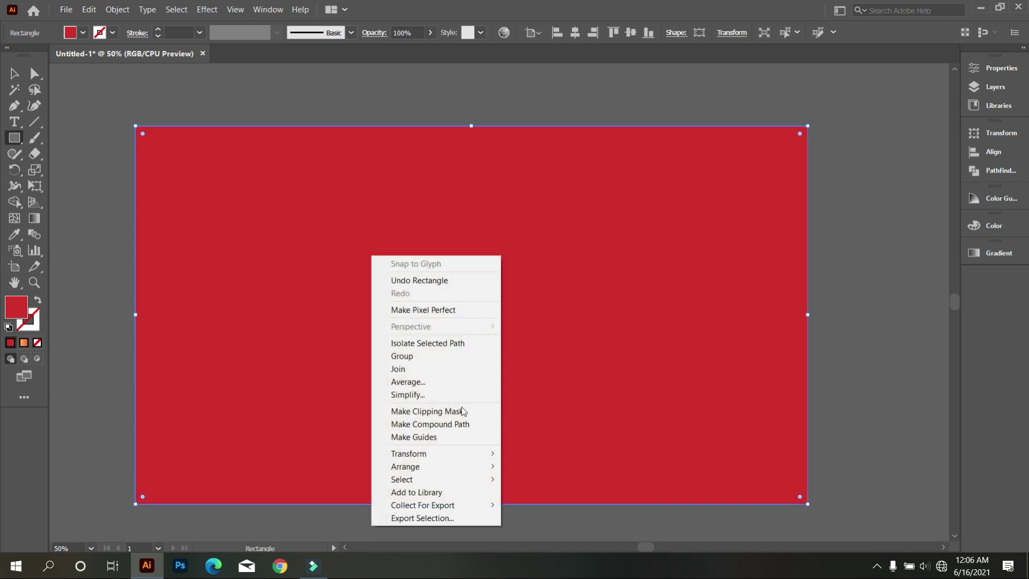
left_click(565, 506)
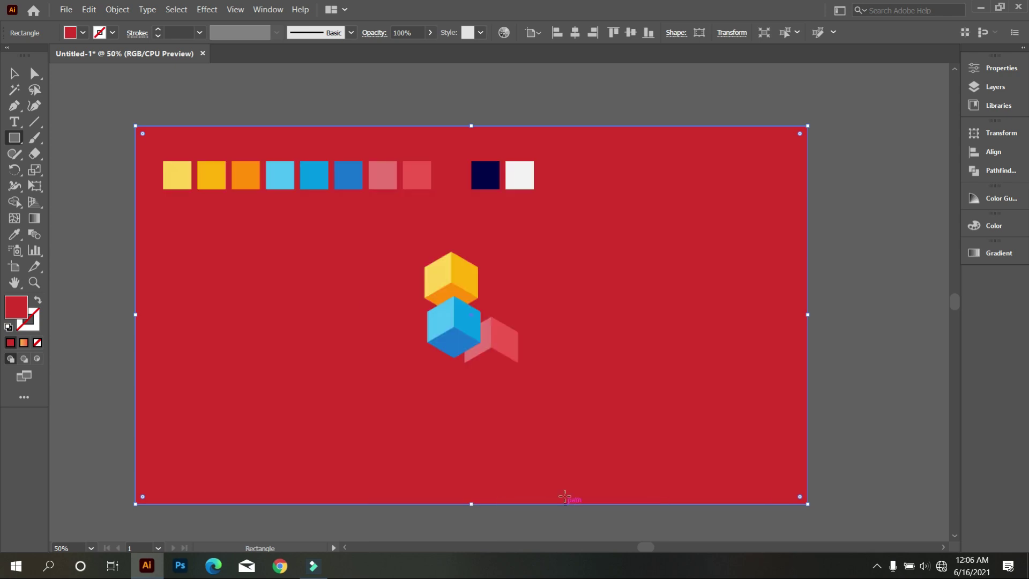
- Fill the background rectangle with the navy swatch colour using the Eyedropper, then deselect it
left_click(14, 235)
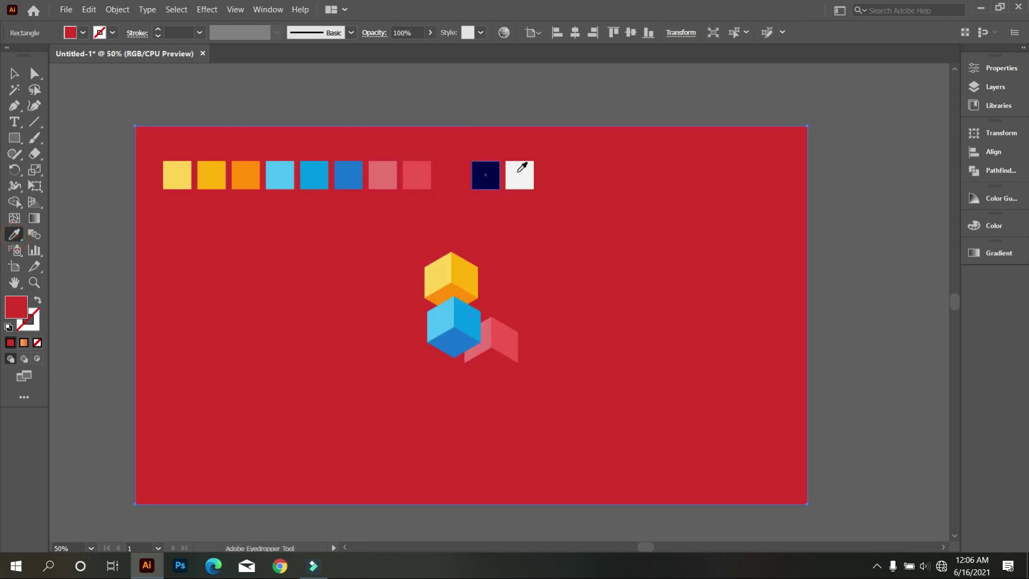
left_click(485, 175)
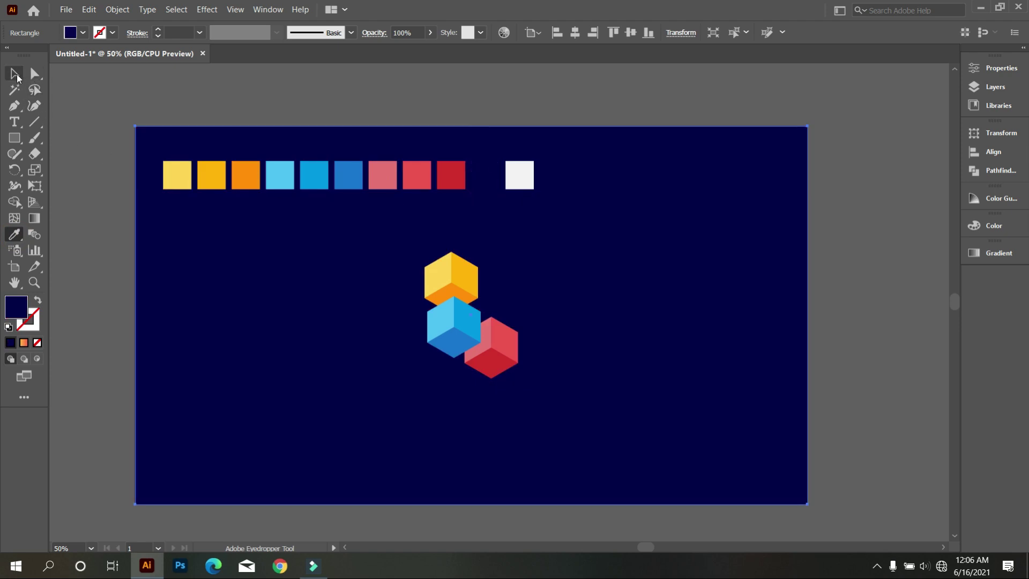
left_click(14, 74)
key("ctrl+shift+a")
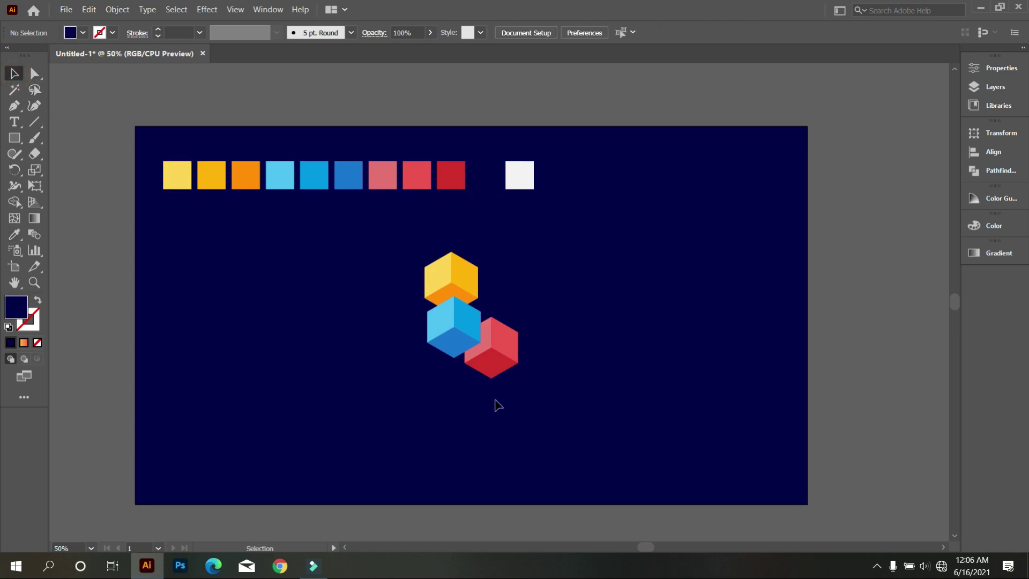
- Nudge the cube group slightly to the left
scroll(511, 396, "up", 1)
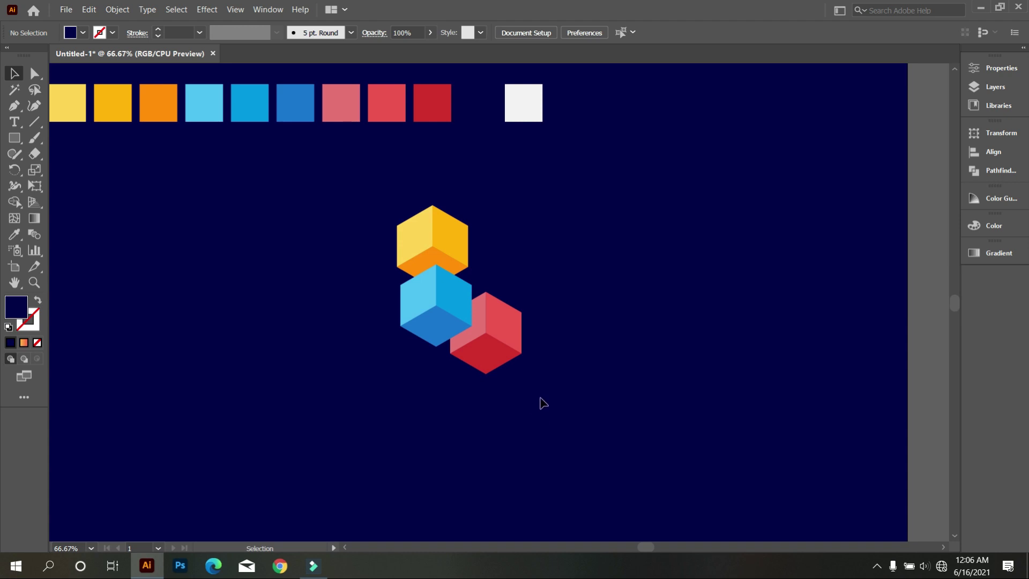
scroll(543, 403, "down", 1)
left_click_drag(542, 402, 383, 285)
left_click_drag(471, 315, 453, 323)
left_click(518, 387)
scroll(514, 406, "up", 1)
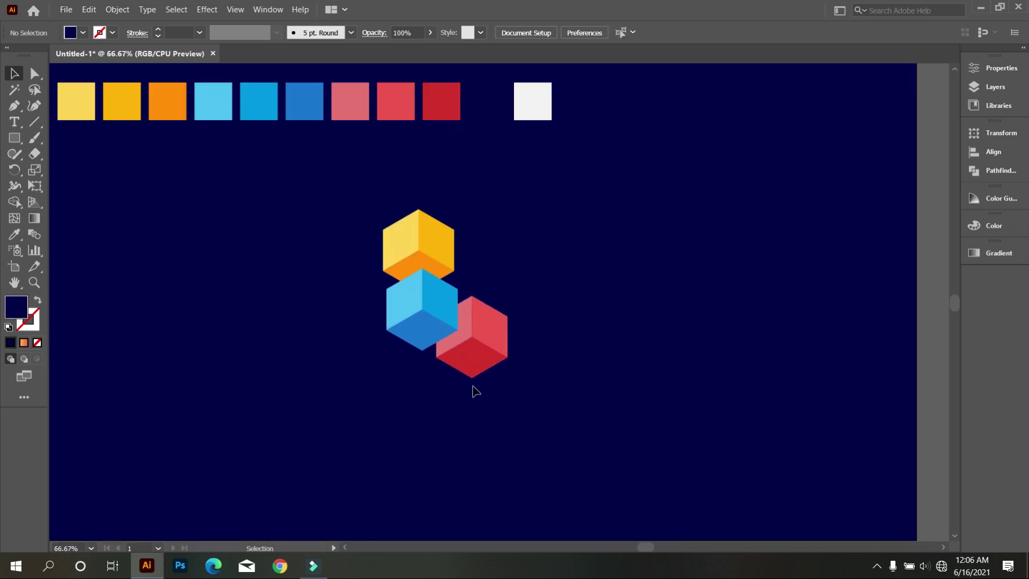
scroll(456, 385, "down", 1)
- Add a LAFANTORY text object on the artboard
left_click(14, 122)
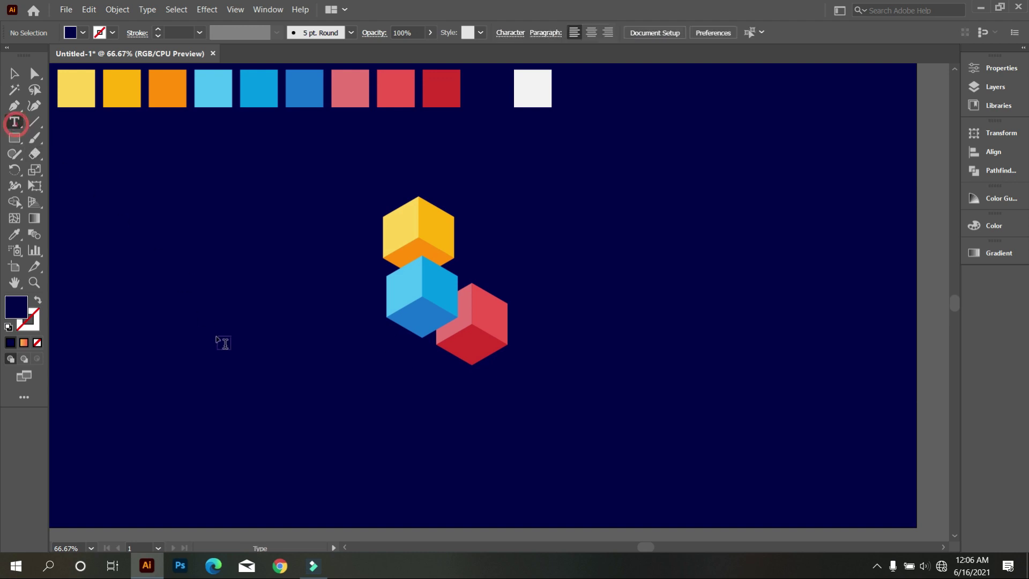
left_click(217, 336)
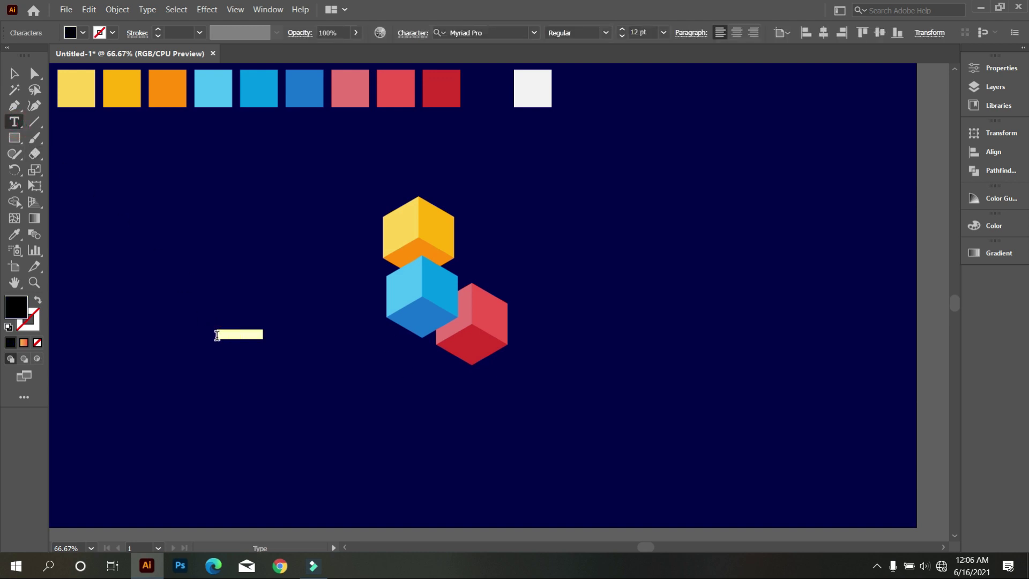
key("BackSpace")
left_click(14, 73)
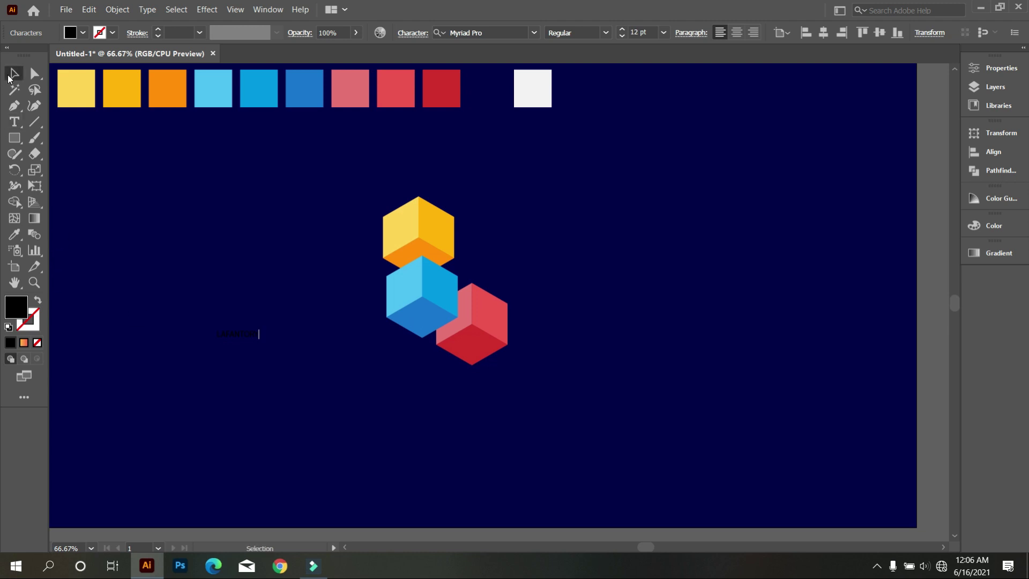
- Enlarge the LAFANTORY text, make it white, and place it below the cubes
left_click_drag(259, 340, 502, 453)
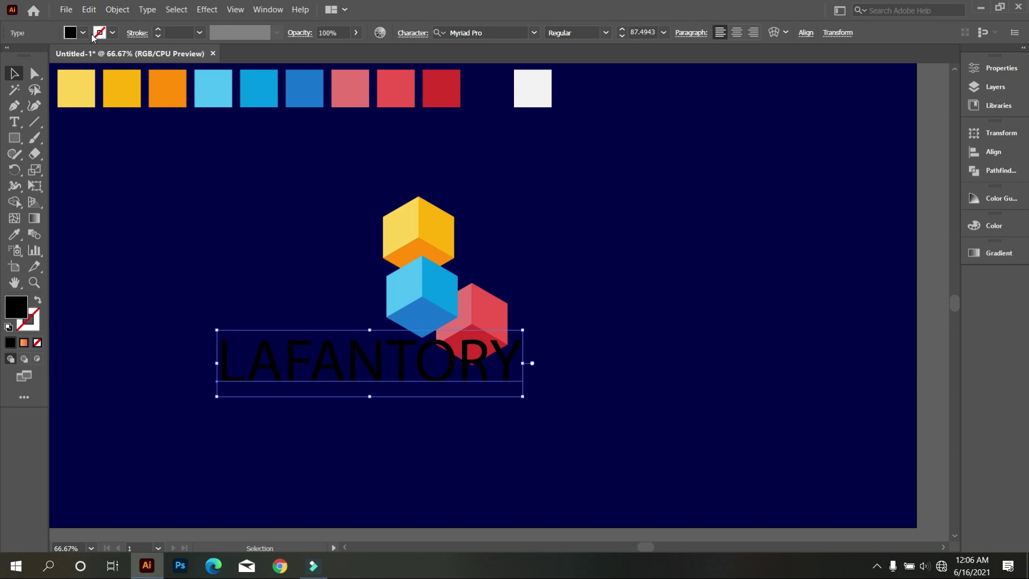
left_click(83, 33)
left_click(28, 56)
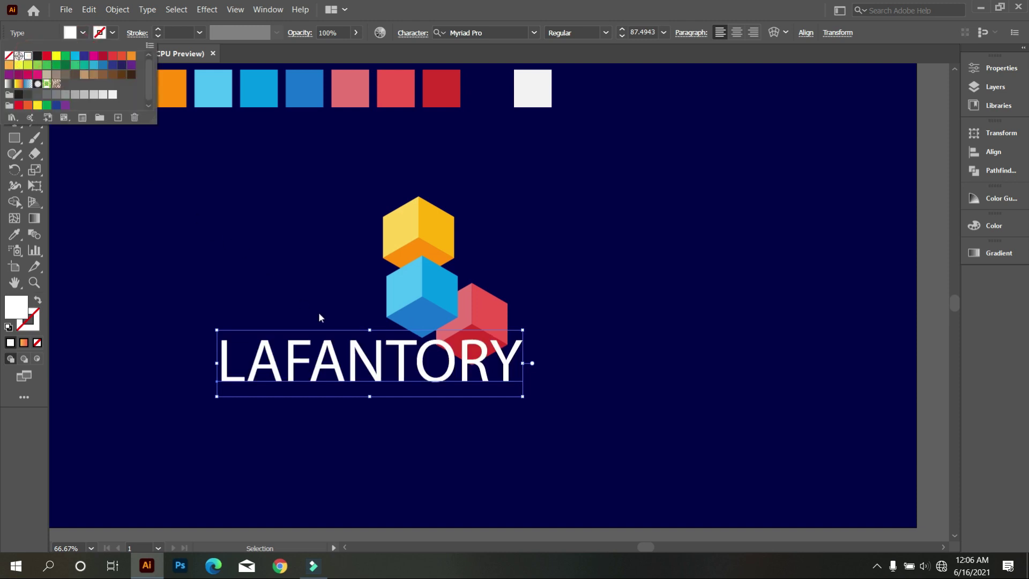
left_click(384, 361)
mouse_move(406, 378)
left_mouse_down()
mouse_move(479, 425)
mouse_move(477, 414)
left_mouse_up()
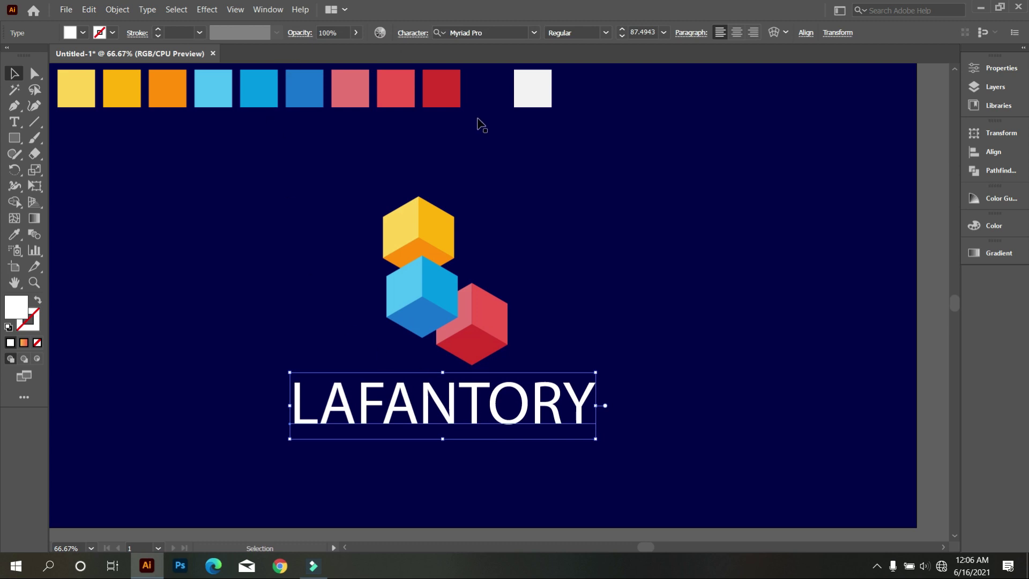
- Set the LAFANTORY text font to Berlin Sans FB Demi Bold
left_click_drag(577, 228, 393, 171)
left_click(537, 34)
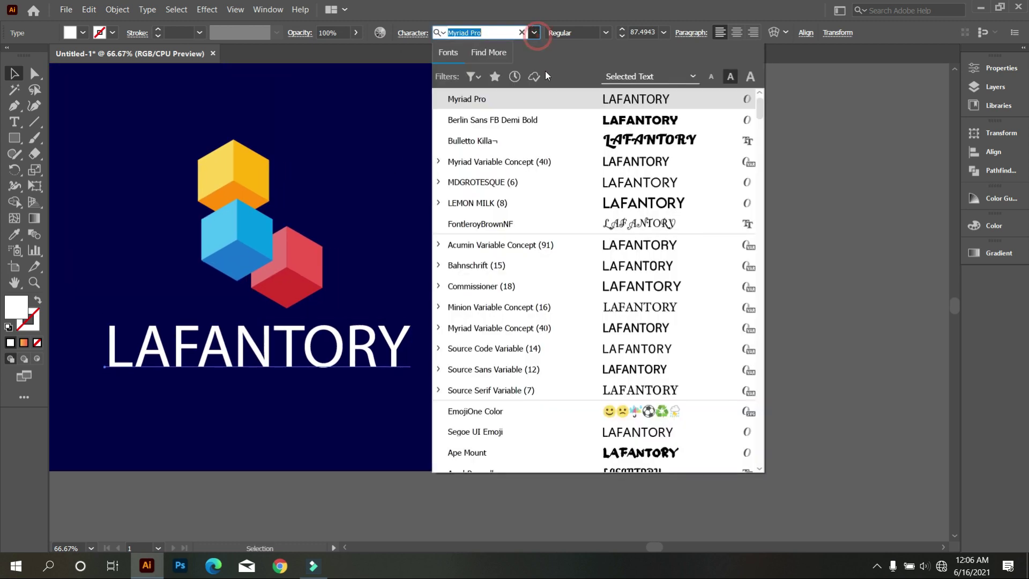
left_click(584, 122)
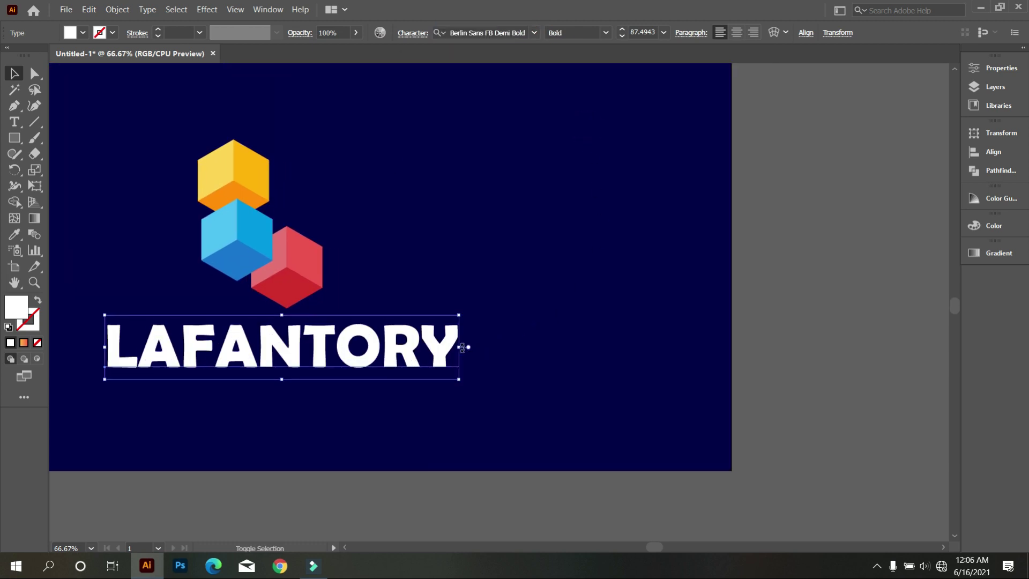
left_click_drag(460, 347, 402, 347)
left_click(477, 380)
scroll(467, 370, "down", 2)
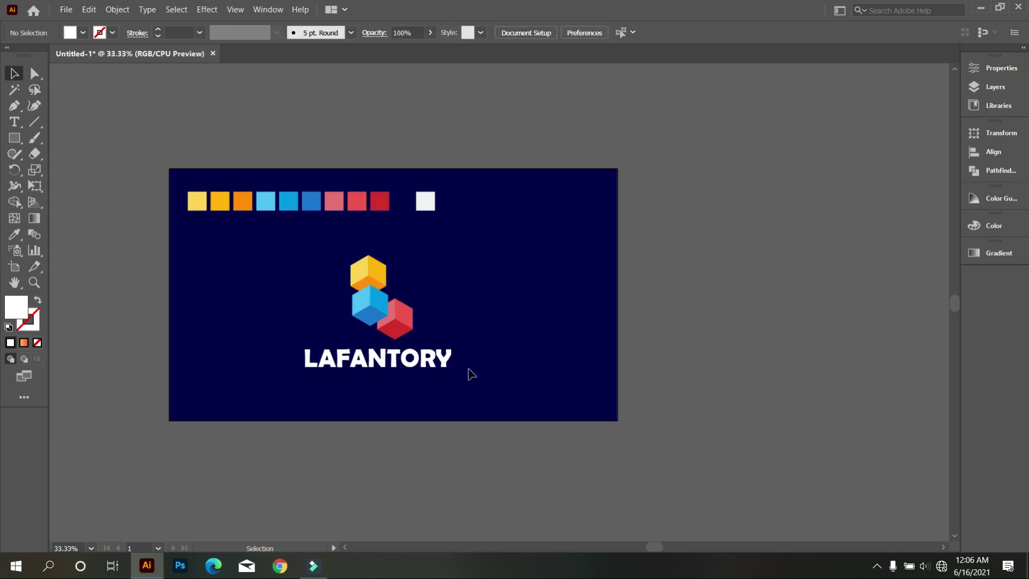
scroll(466, 370, "up", 1)
scroll(305, 378, "up", 1)
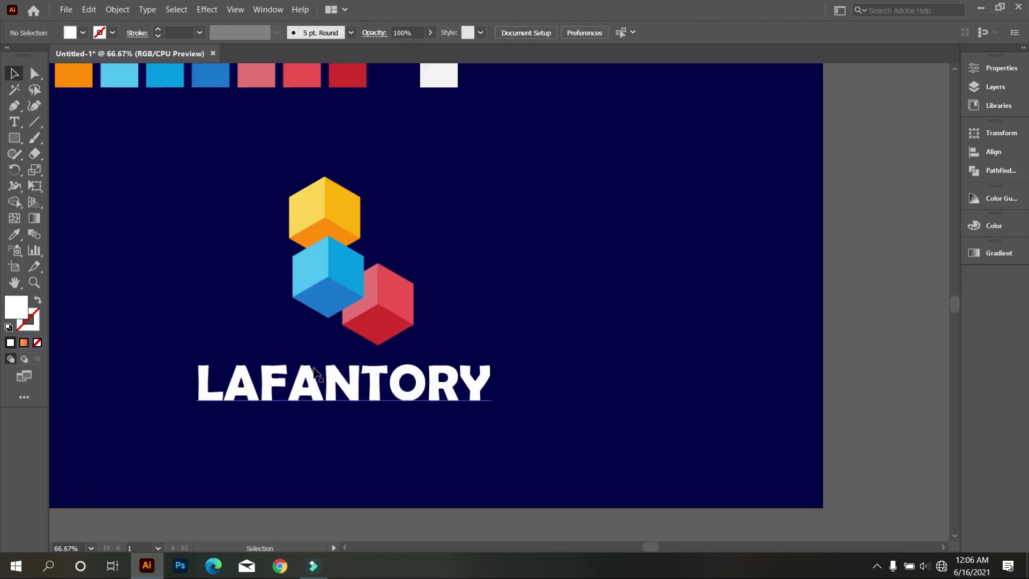
scroll(326, 366, "up", 1)
left_click_drag(552, 343, 626, 347)
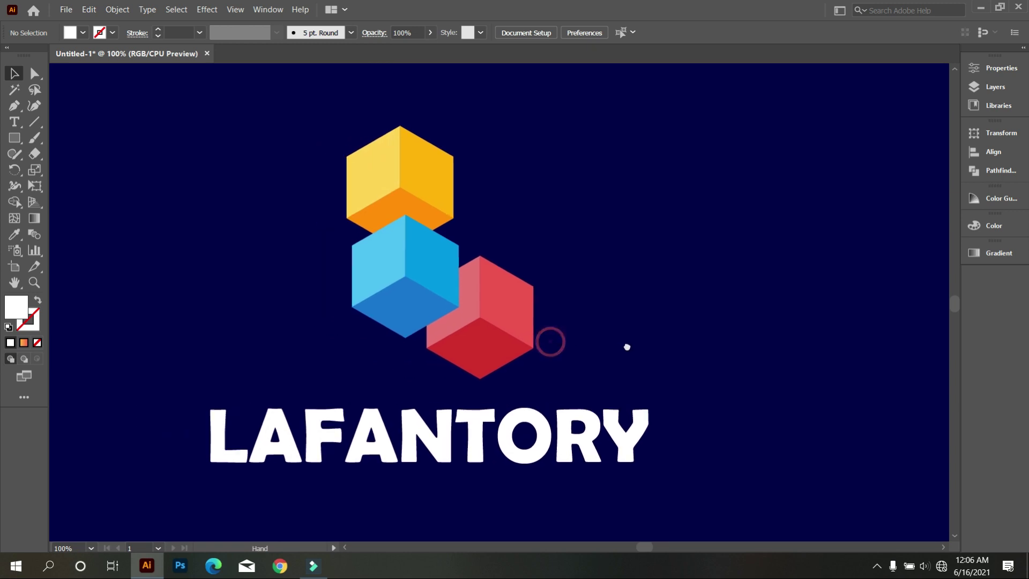
left_click_drag(720, 326, 793, 328)
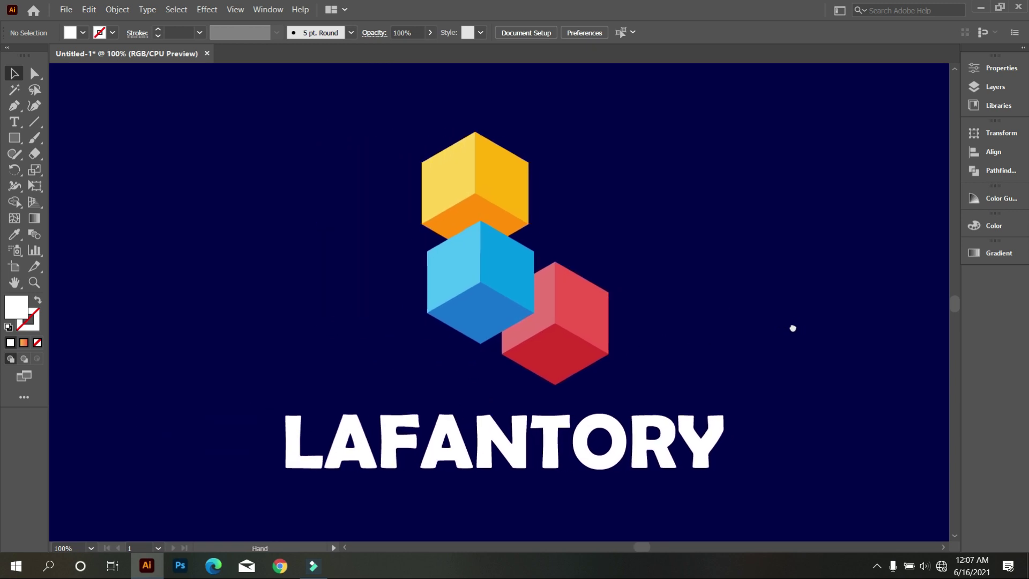